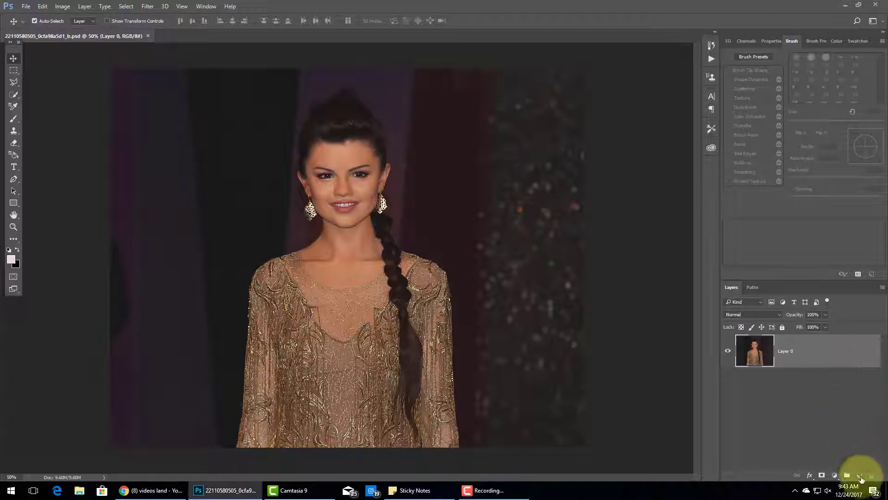
- Duplicate Layer 0 and apply Auto Tone, Auto Contrast and Auto Color to the copy
drag(815, 363, 859, 475)
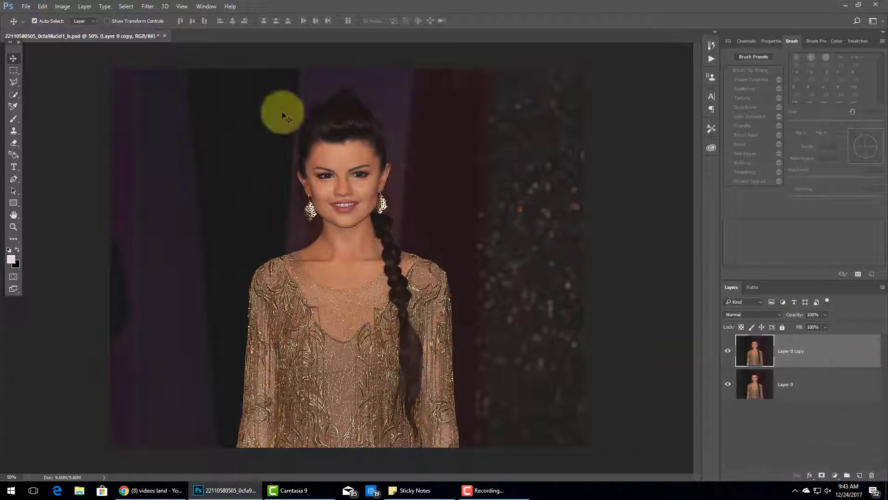
click(62, 6)
click(74, 43)
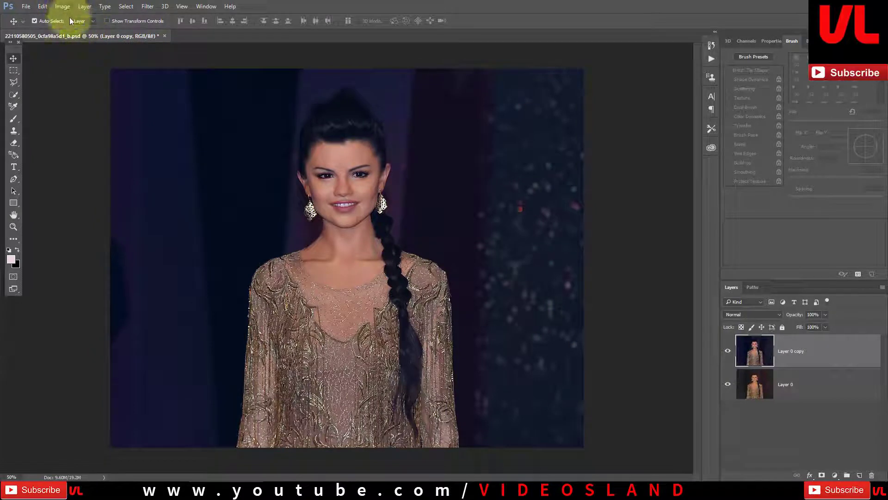
click(64, 6)
click(78, 50)
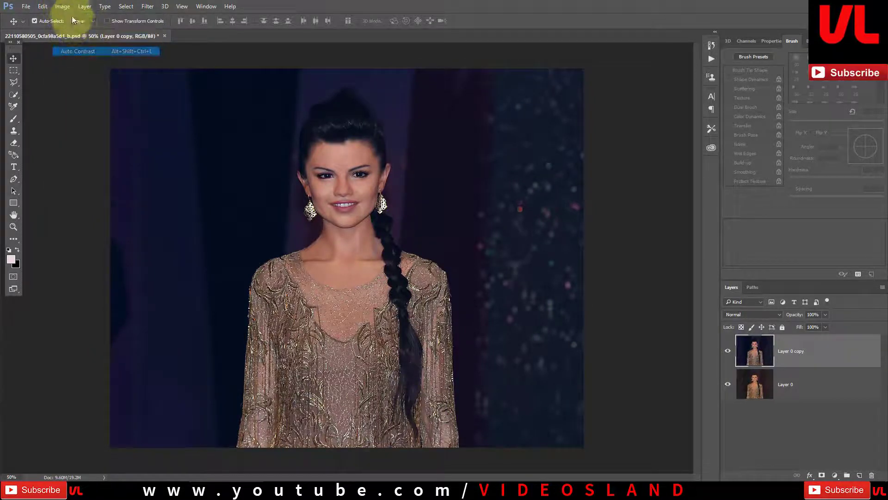
click(65, 7)
click(79, 61)
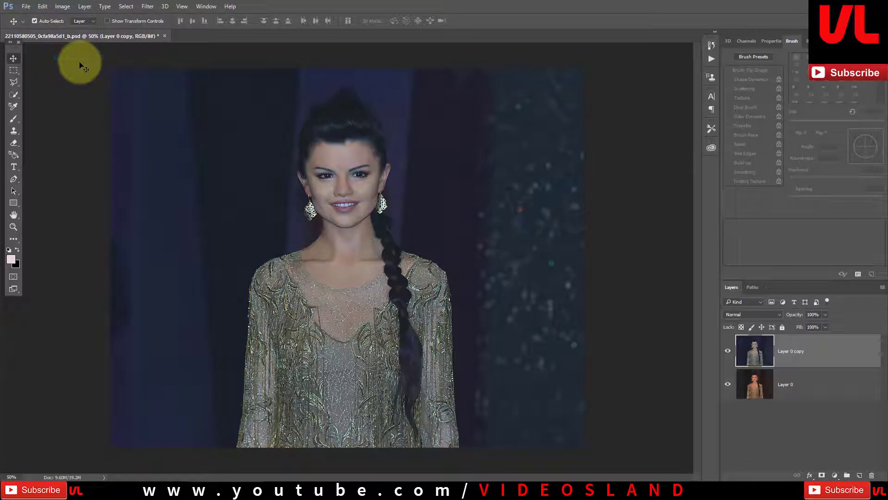
- Undo the colour corrections back to the warm original, reapply Auto Color, and zoom to 100%
key(ctrl+z)
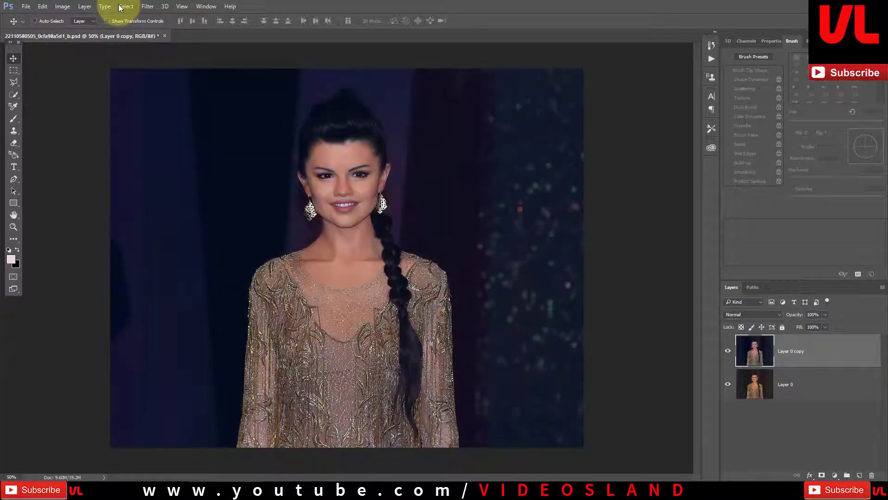
key(ctrl+z)
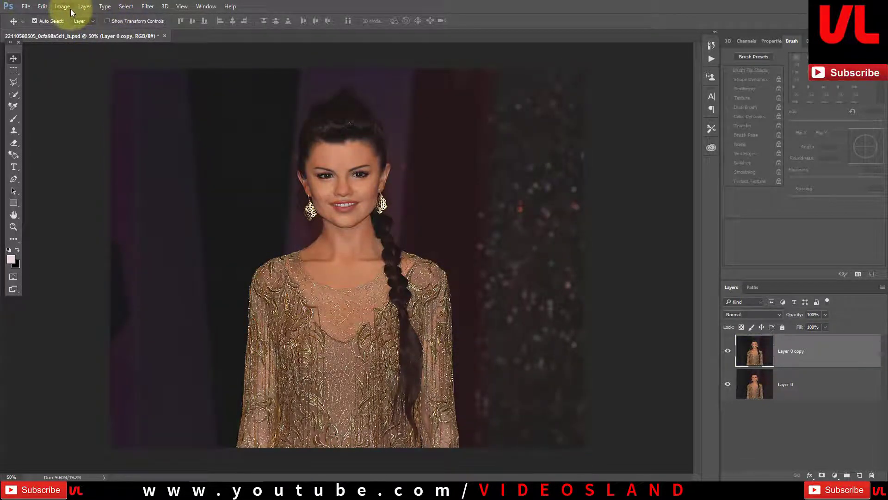
click(71, 9)
click(85, 52)
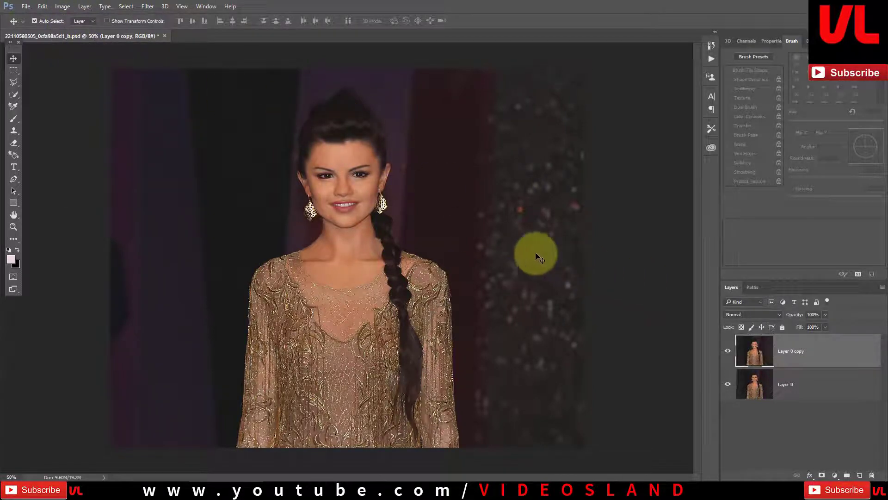
key(ctrl+plus)
key(ctrl+plus)
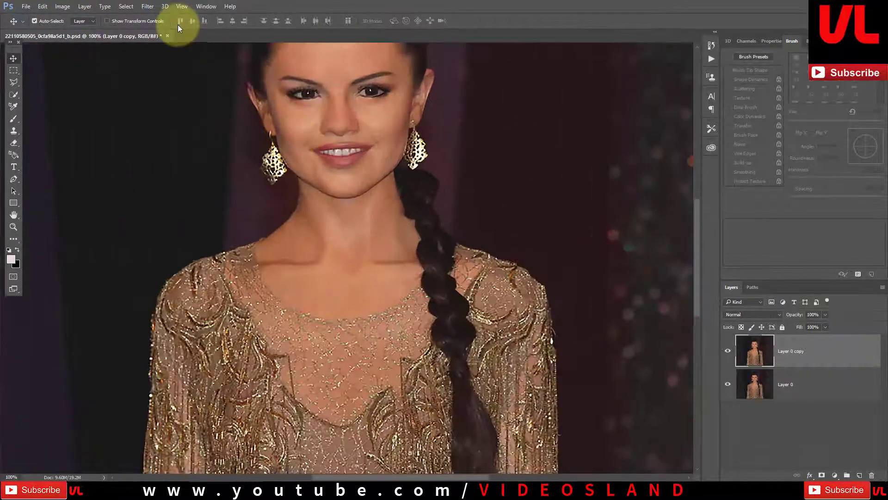
- Apply Smart Sharpen to Layer 0 copy with Amount 469%, Radius 1.0 px and Reduce Noise 89%
click(148, 7)
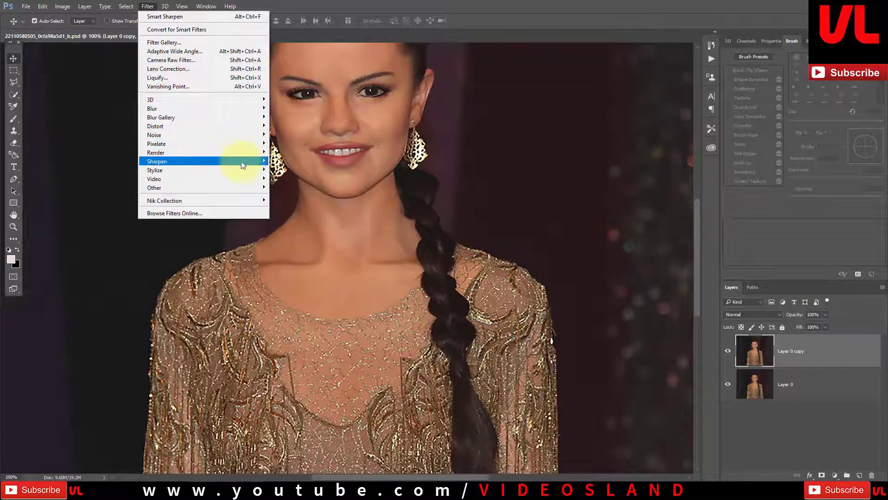
mouse_move(157, 161)
click(306, 196)
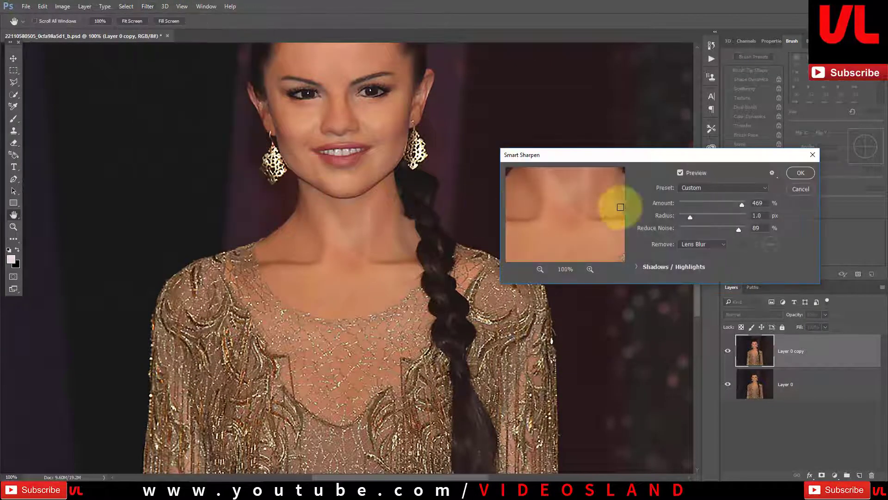
click(798, 172)
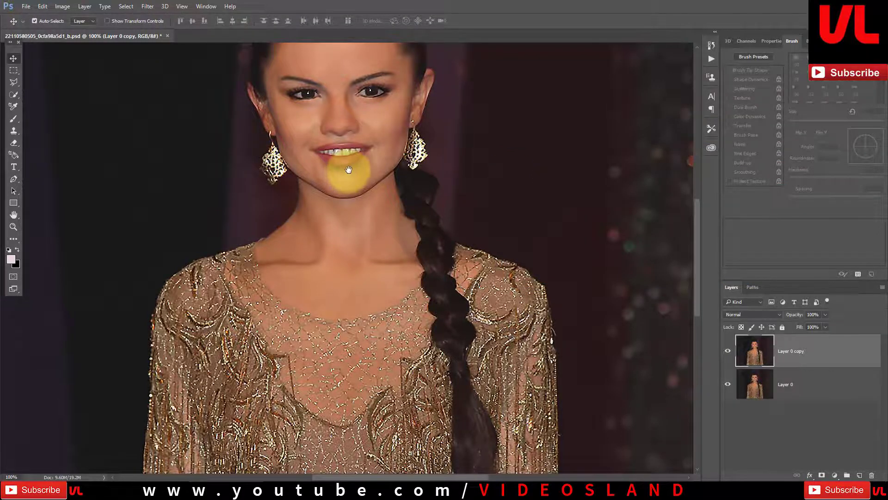
drag(349, 170, 350, 247)
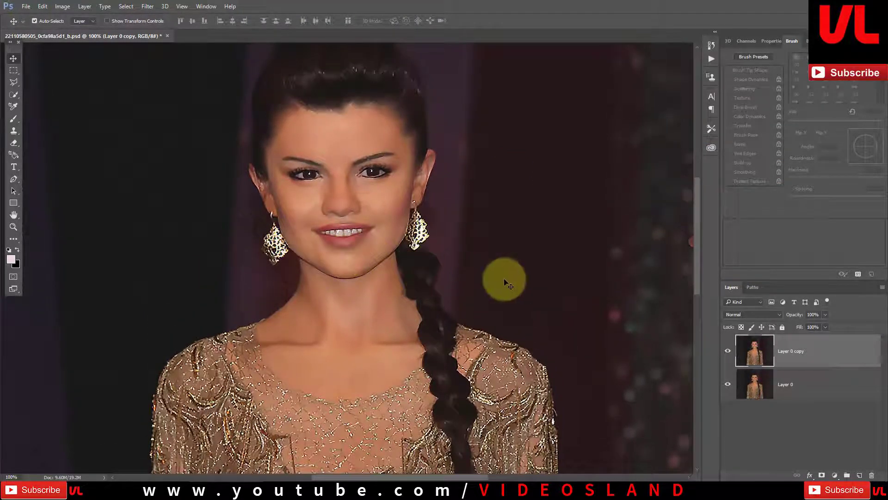
- Set Layer 0 copy to Linear Light and apply a High Pass filter of about 7.0 px
click(768, 314)
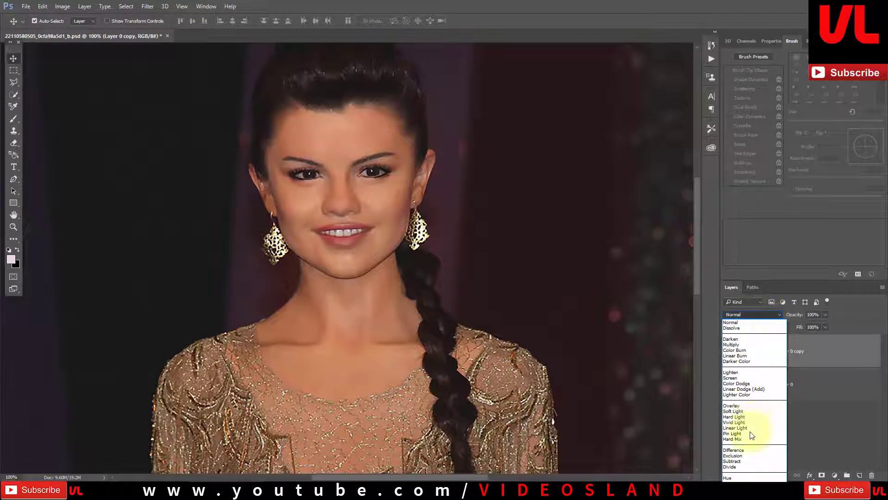
click(747, 427)
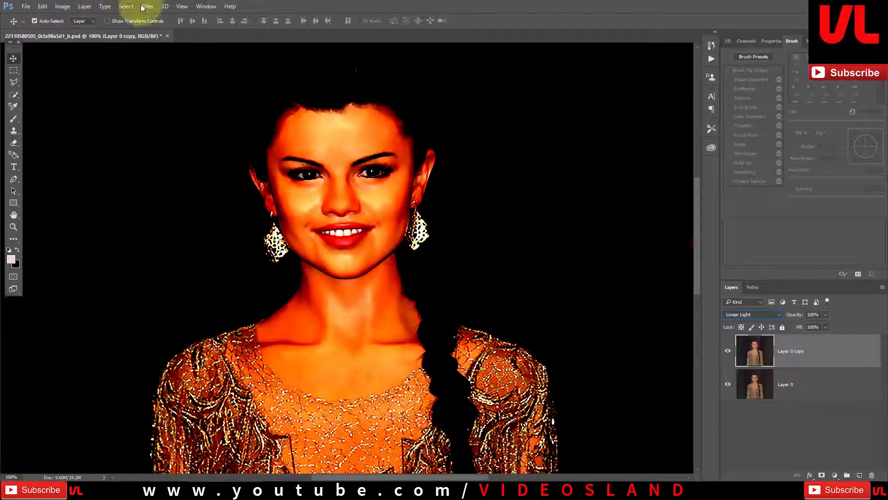
click(146, 6)
mouse_move(154, 188)
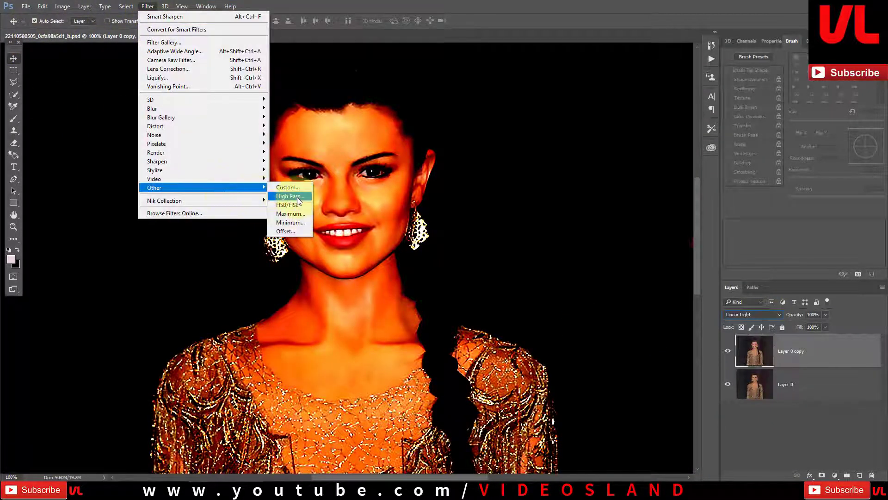
click(298, 199)
drag(411, 253, 394, 254)
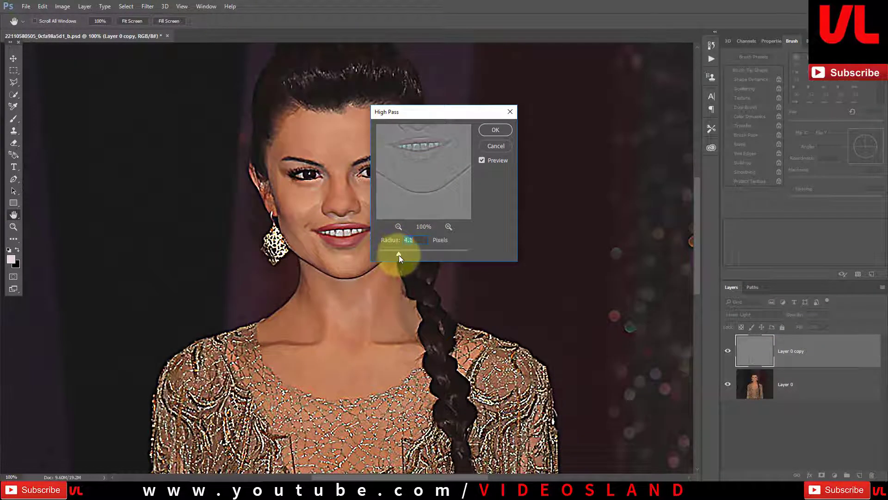
drag(404, 254, 408, 254)
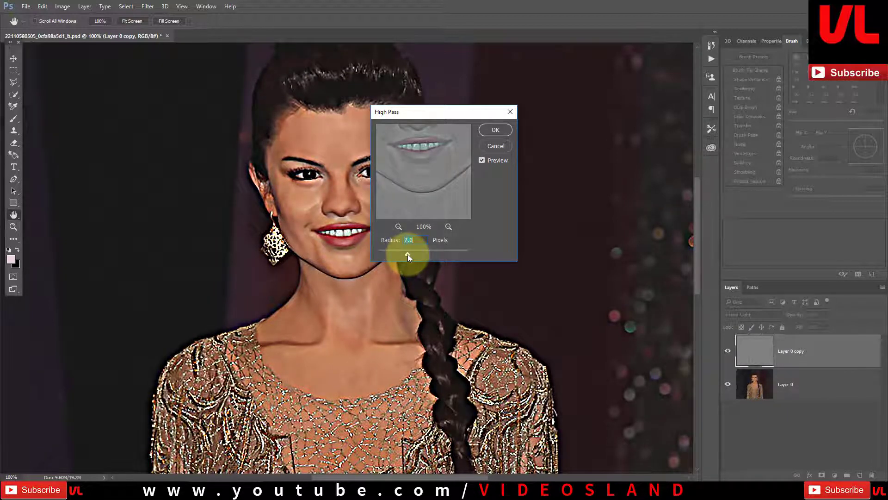
click(493, 130)
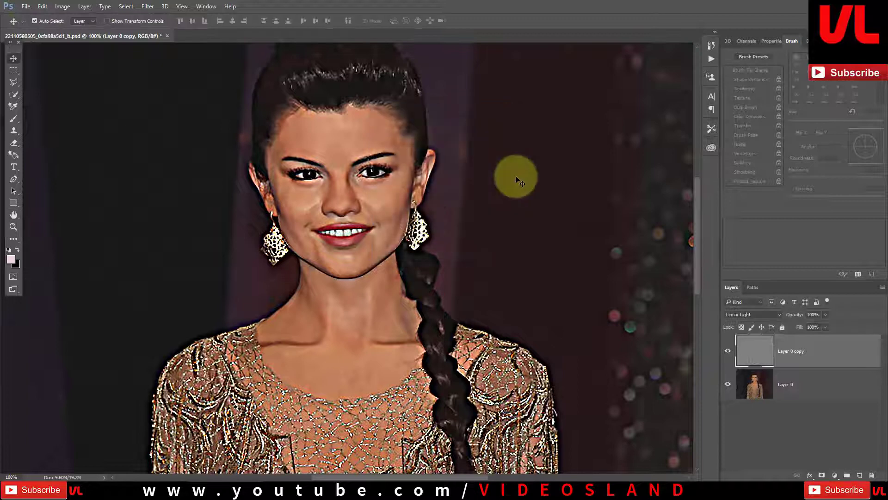
- Stamp visible layers into Layer 1, delete Layer 0 copy, and toggle Layer 1 to compare
key(ctrl+shift+alt+e)
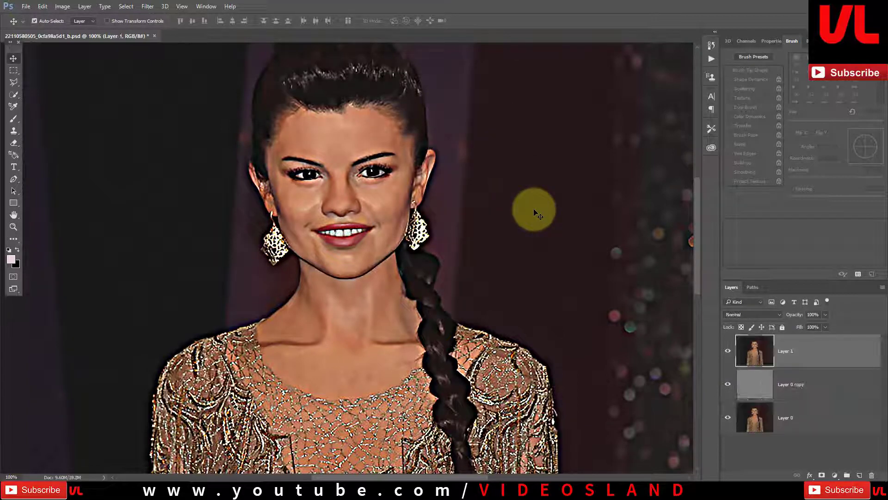
drag(785, 384, 872, 476)
click(724, 352)
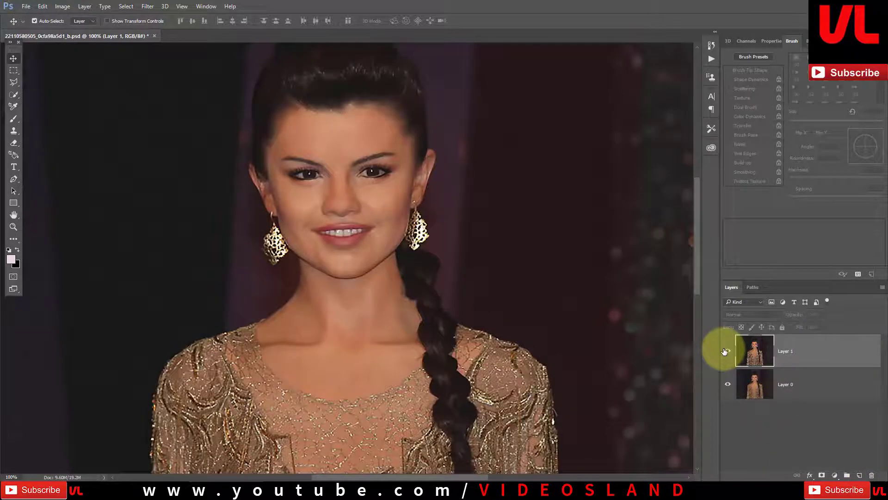
click(725, 352)
click(725, 352)
click(725, 351)
- Zoom in on the eyes, nose and mouth and bring up the grouped tools list
scroll(342, 309, up, 3)
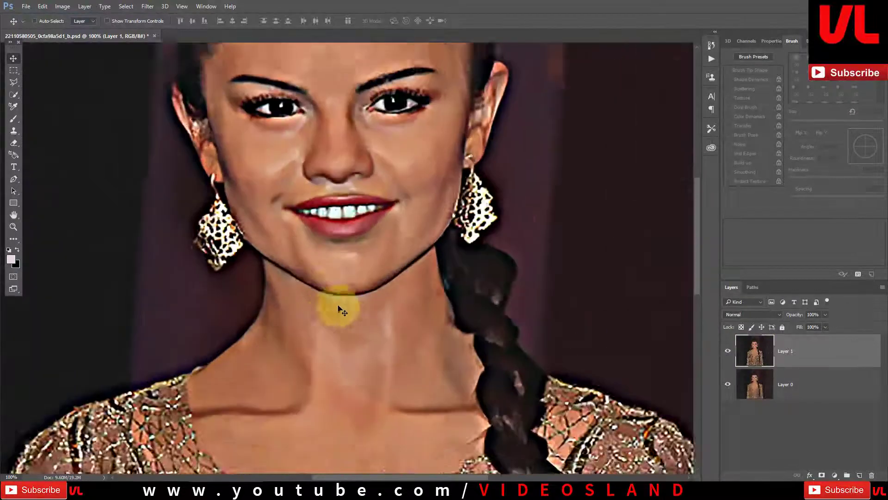
scroll(342, 309, up, 3)
drag(347, 134, 360, 405)
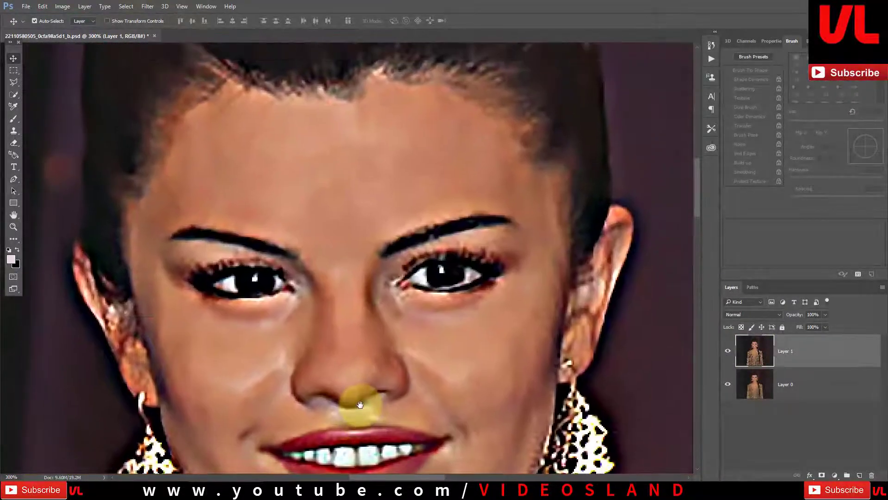
scroll(360, 408, up, 1)
scroll(351, 411, up, 1)
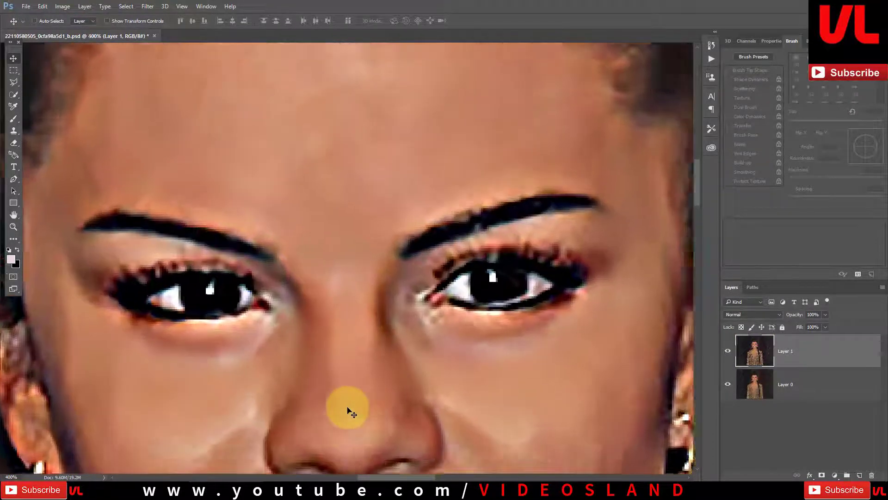
drag(349, 416, 341, 282)
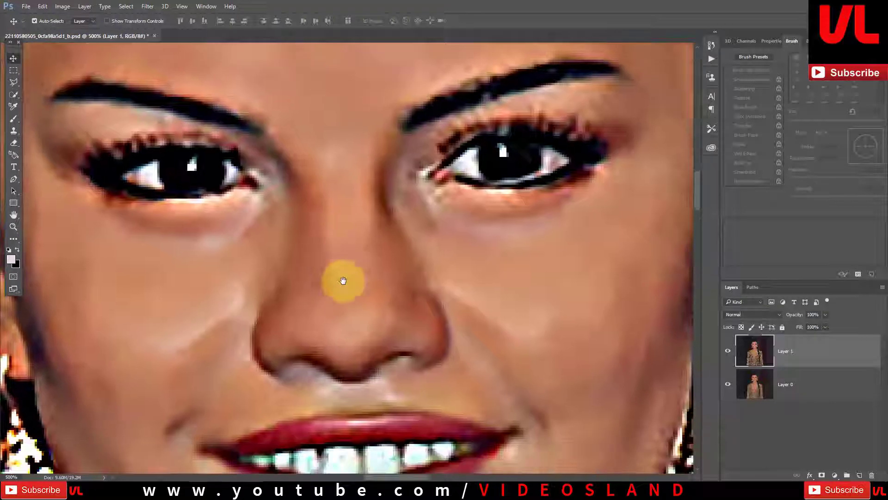
click(13, 237)
right_click(16, 241)
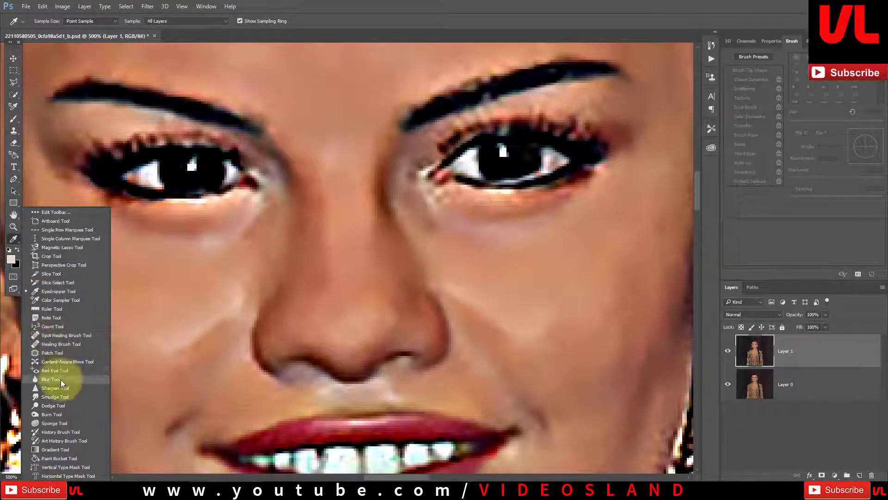
- Select the Smudge tool and pick a brush preset at 28 px
click(63, 397)
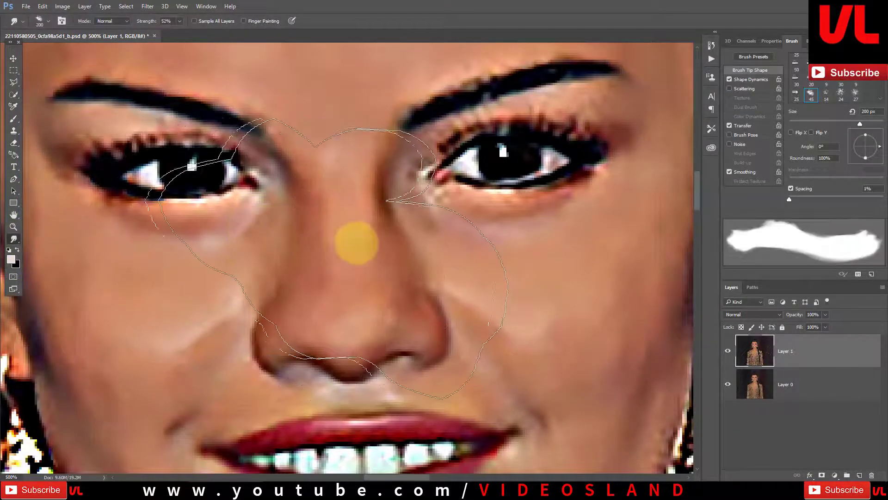
right_click(356, 243)
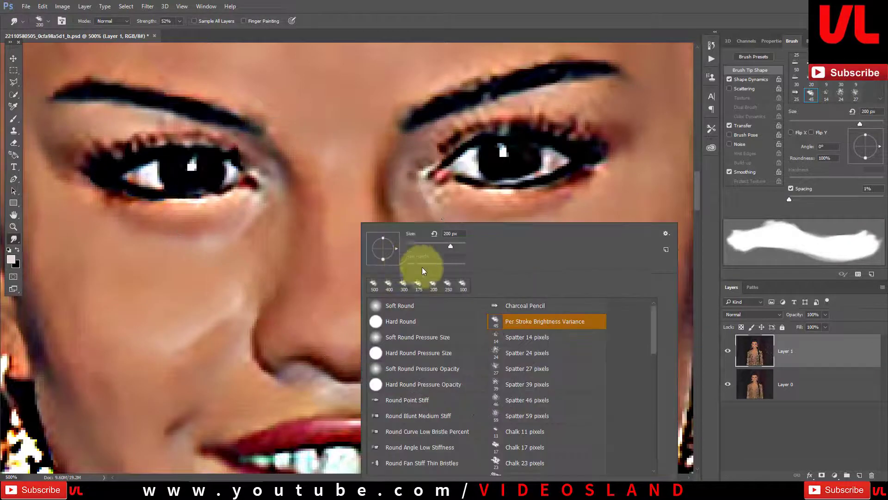
click(414, 243)
key(Return)
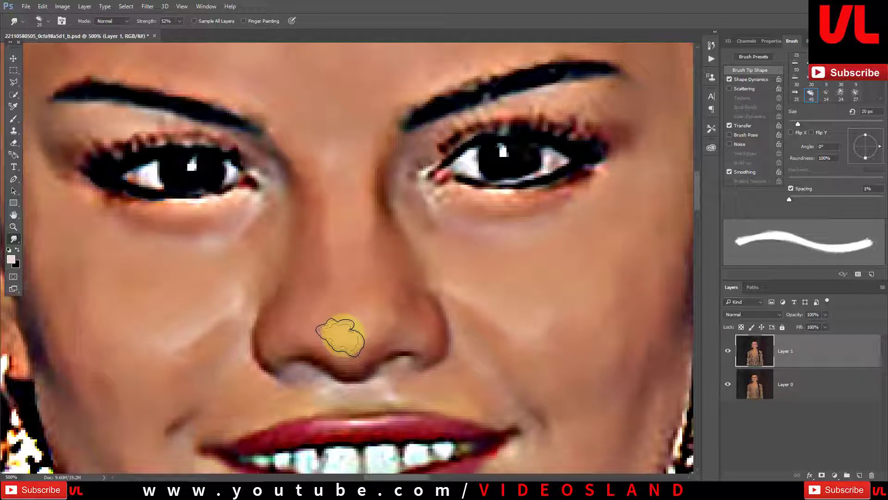
- Fine-tune the smudge brush size between 2 and 15 px for detail work
key(bracketleft)
key(bracketleft)
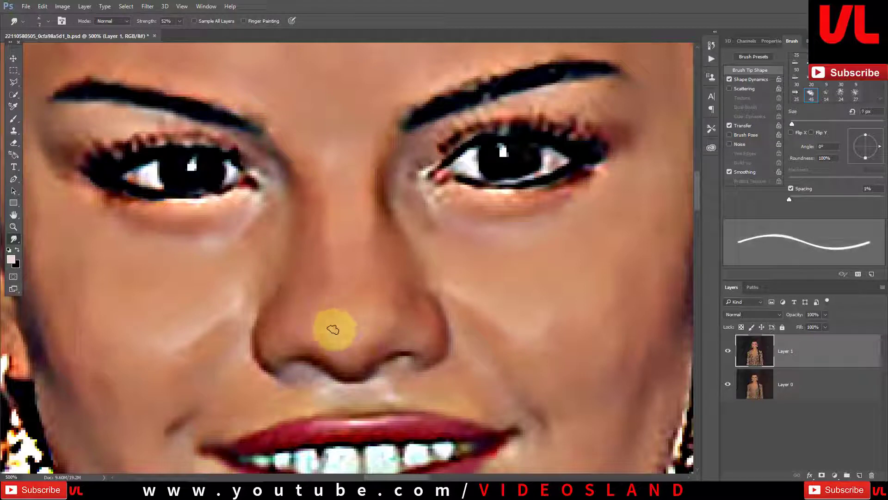
key(bracketright)
key(bracketright)
key(bracketleft)
key(bracketleft)
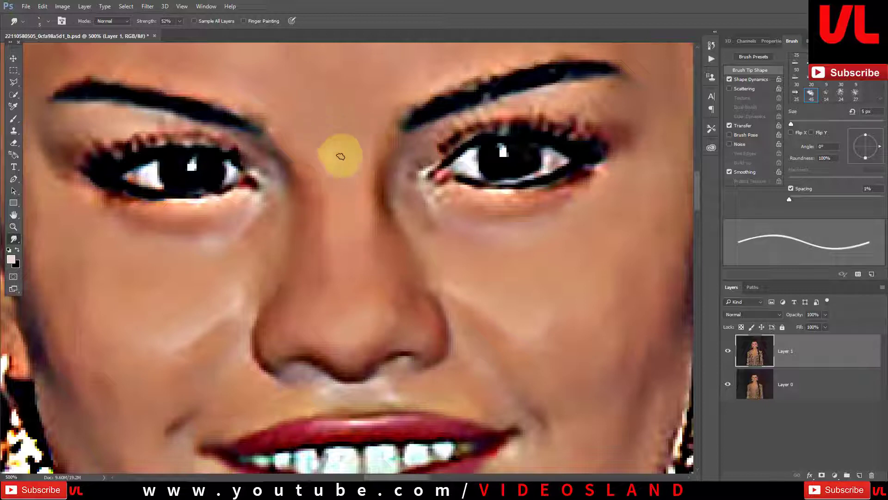
key(bracketleft)
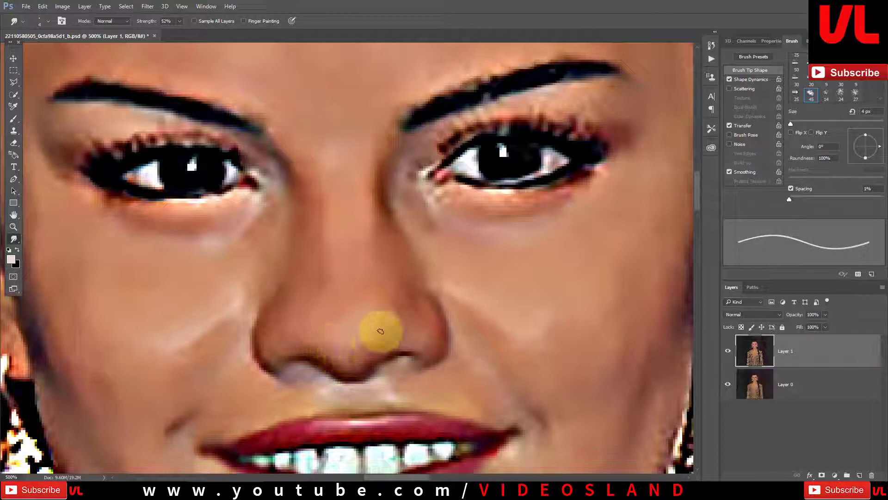
key(bracketleft)
key(bracketleft)
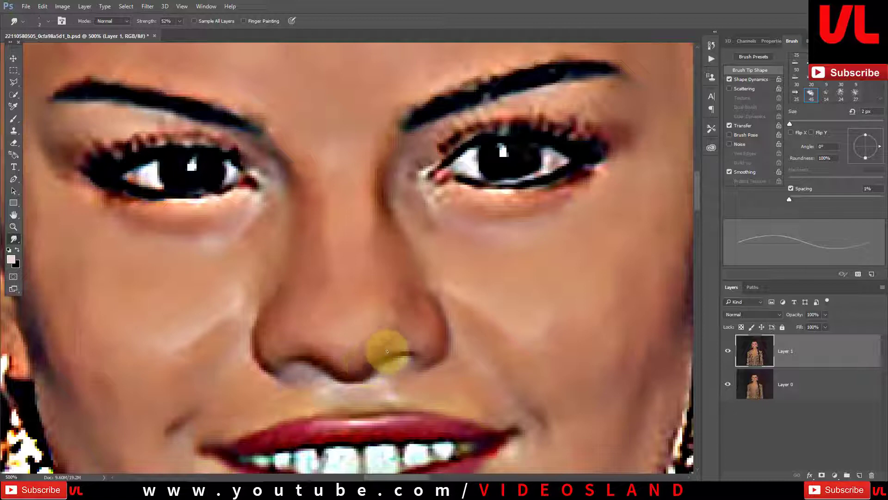
key(bracketright)
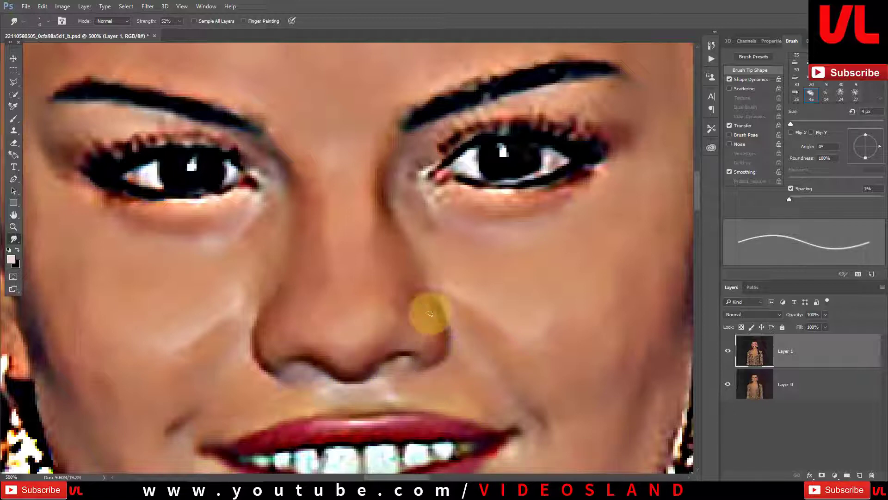
key(bracketright)
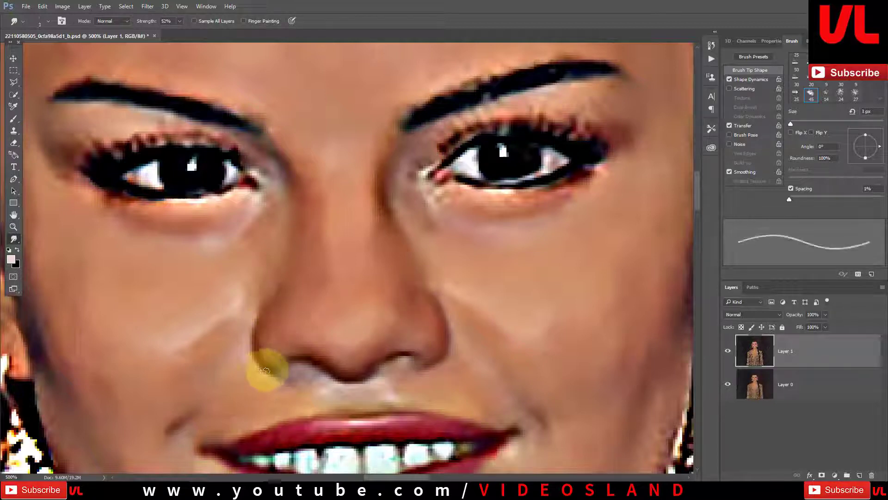
key(bracketright)
key(bracketright)
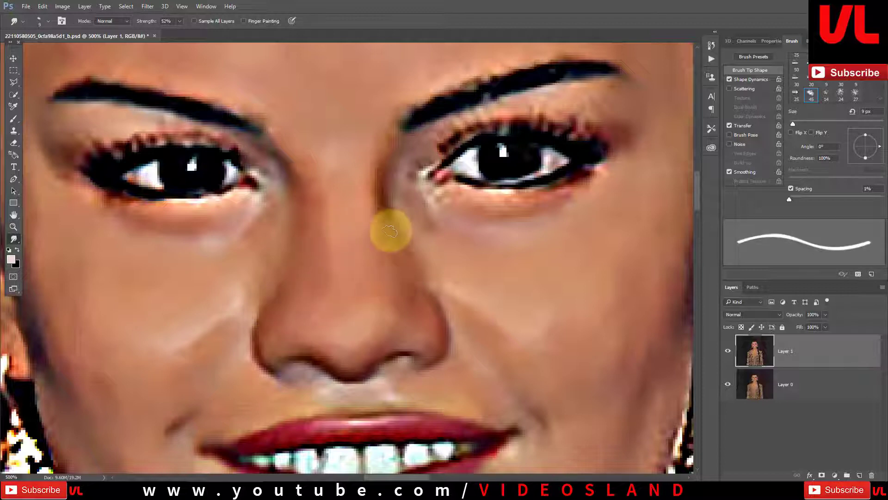
key(bracketleft)
key(bracketleft)
key(bracketleft)
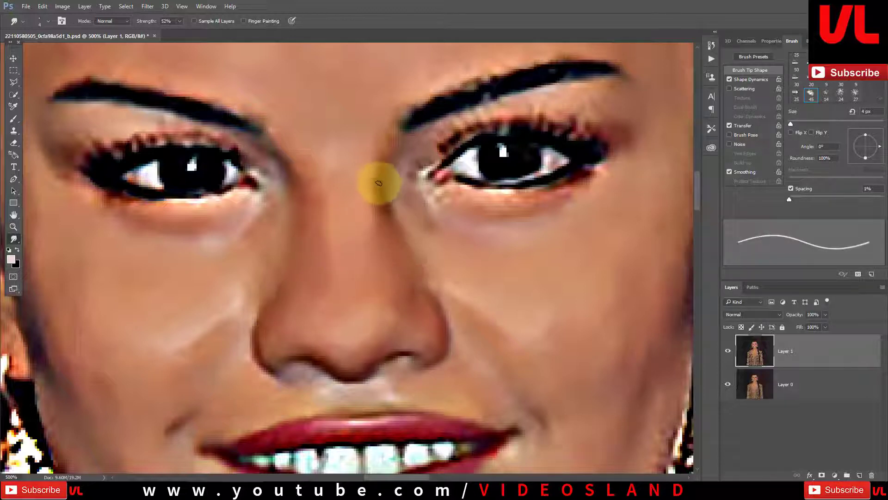
- At 400% zoom, smudge the right cheek beside the nose and the skin under the nostril
key(ctrl+minus)
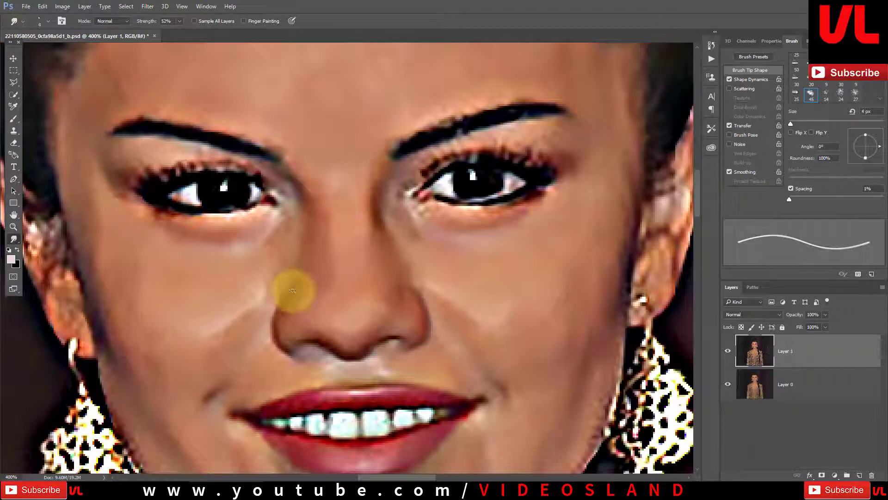
key(bracketright)
key(bracketright)
key(bracketright)
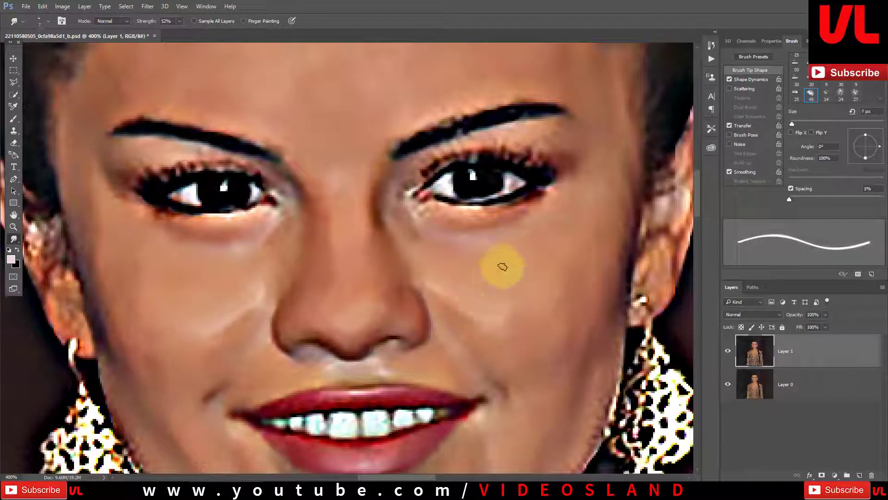
key(bracketright)
key(bracketright)
key(bracketright)
key(bracketright)
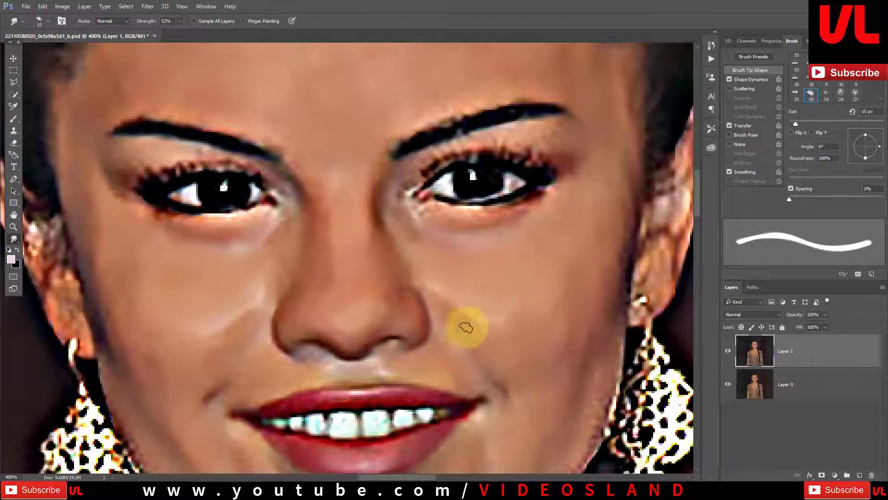
mouse_move(466, 328)
mouse_down()
mouse_move(460, 318)
mouse_move(440, 327)
mouse_move(459, 349)
mouse_move(504, 333)
mouse_up()
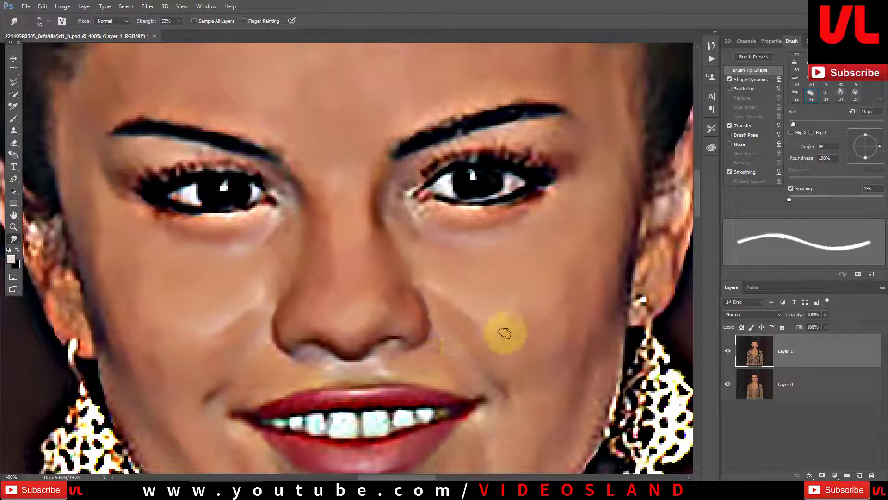
key(bracketleft)
key(bracketleft)
drag(392, 350, 432, 361)
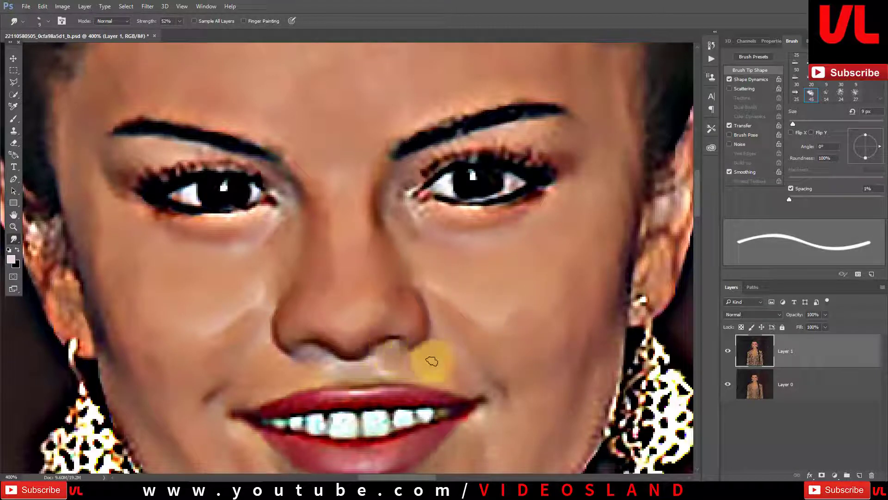
key(bracketleft)
key(bracketleft)
key(bracketleft)
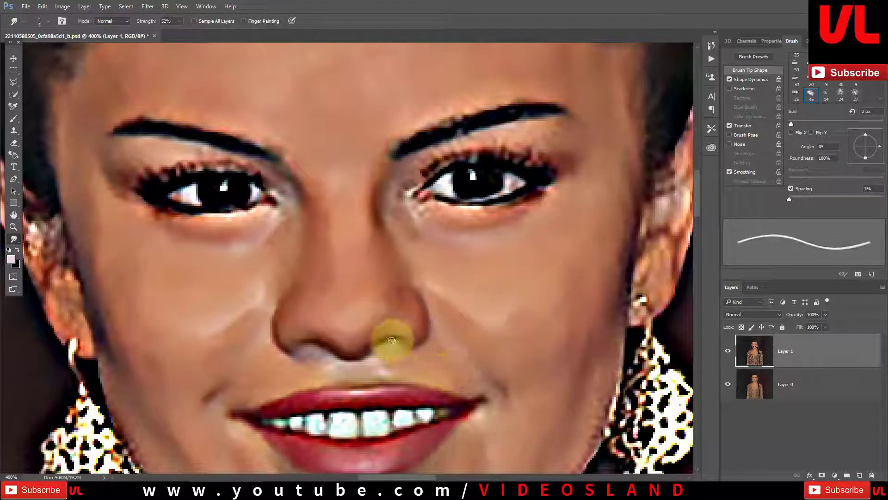
key(bracketleft)
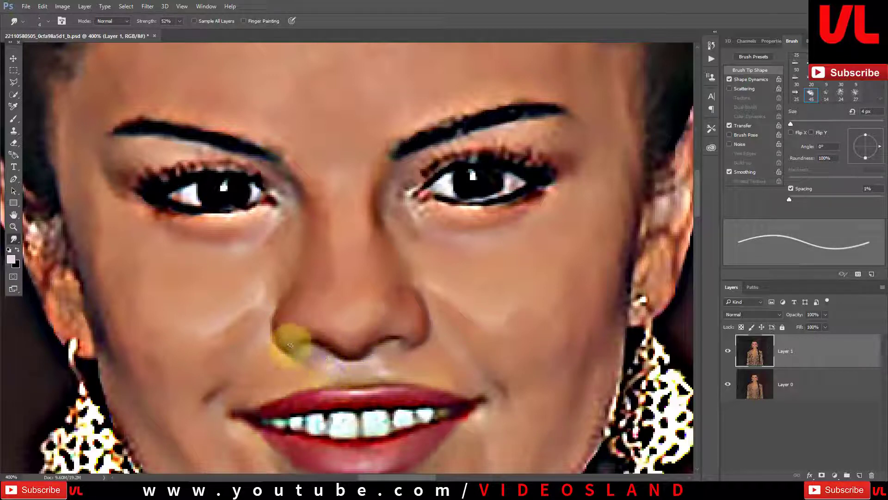
key(bracketright)
key(bracketright)
key(bracketright)
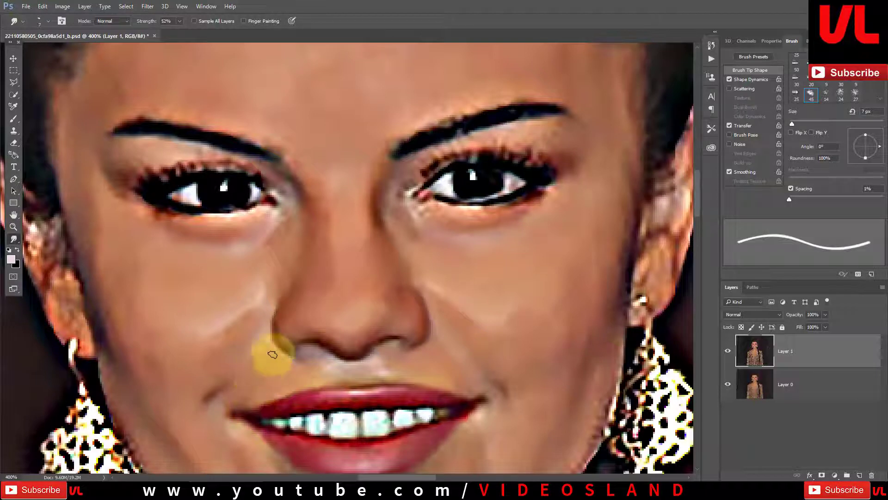
key(bracketright)
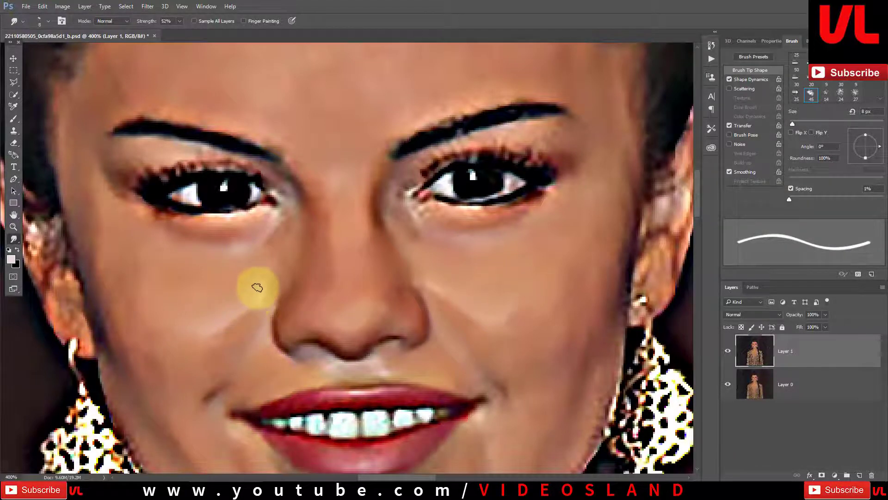
- Soften the edge of the upper lip with a 6 px brush, then zoom out to 300%
scroll(353, 327, down, 2)
key(bracketleft)
key(bracketleft)
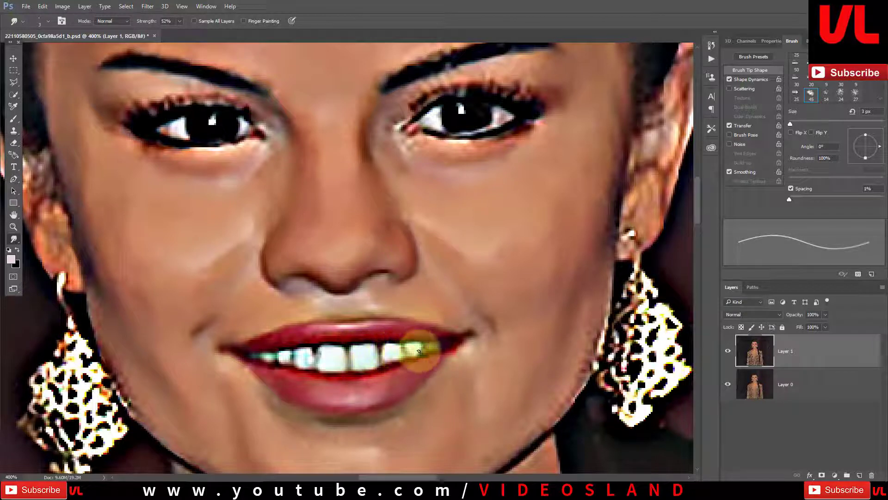
key(bracketright)
key(bracketright)
key(bracketright)
drag(373, 334, 312, 338)
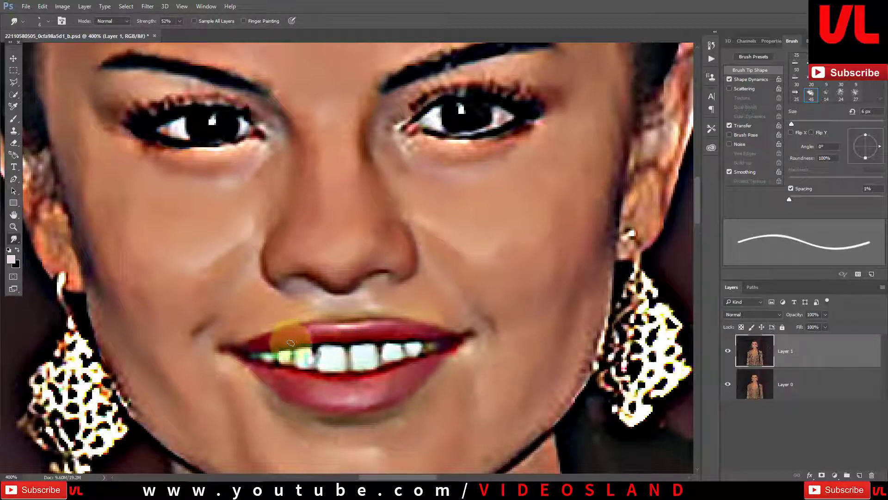
key(ctrl+minus)
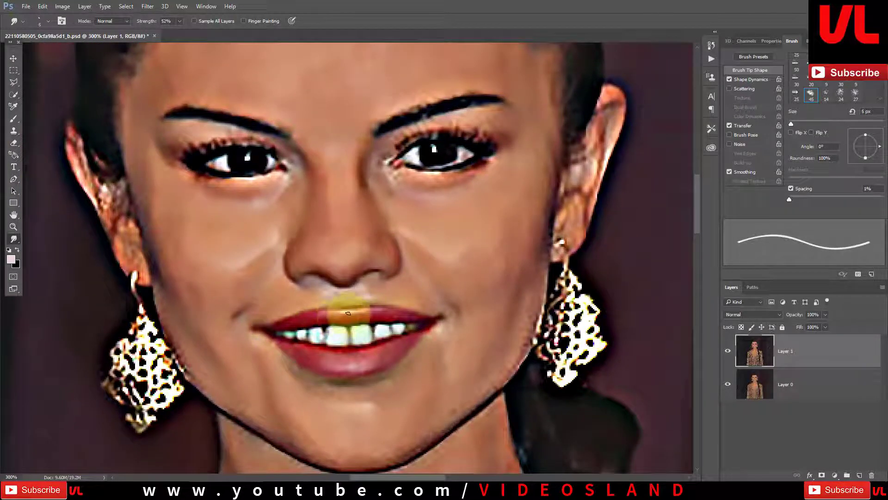
- Smudge the upper lip and the cheek near the lip corner, ending with a 15 px brush for the jaw
mouse_move(365, 309)
mouse_down()
mouse_move(317, 308)
mouse_move(277, 327)
mouse_move(293, 352)
mouse_move(376, 354)
mouse_move(373, 367)
mouse_move(431, 327)
mouse_move(373, 368)
mouse_move(303, 366)
mouse_move(381, 384)
mouse_move(337, 397)
mouse_move(370, 410)
mouse_move(429, 377)
mouse_move(411, 363)
mouse_move(416, 432)
mouse_move(435, 432)
mouse_move(428, 411)
mouse_move(460, 410)
mouse_move(461, 340)
mouse_up()
key(bracketright)
key(bracketright)
key(bracketright)
key(bracketright)
key(bracketright)
key(bracketright)
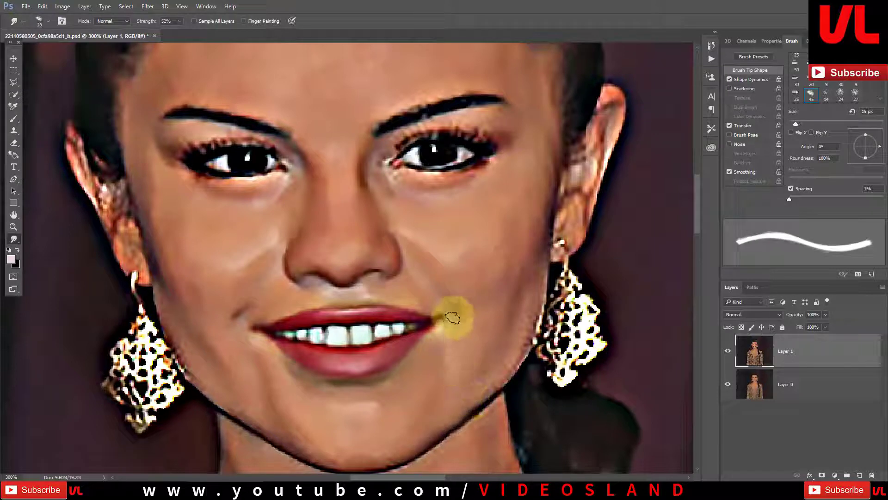
mouse_move(451, 305)
mouse_down()
mouse_move(457, 294)
mouse_move(449, 353)
mouse_move(428, 340)
mouse_move(446, 407)
mouse_move(480, 352)
mouse_move(448, 367)
mouse_move(477, 291)
mouse_move(488, 326)
mouse_move(474, 332)
mouse_move(447, 308)
mouse_move(472, 314)
mouse_move(444, 349)
mouse_move(413, 360)
mouse_up()
key(bracketleft)
key(bracketright)
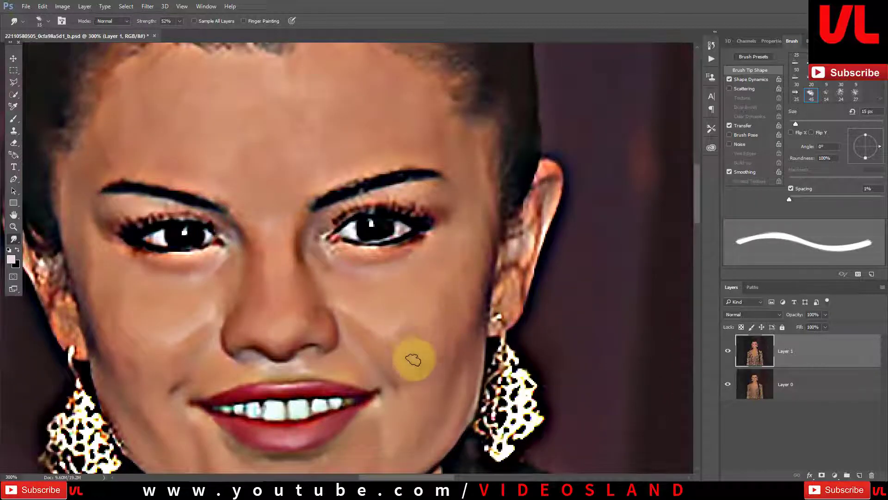
- Smooth the under-eye skin along the lower eyelid with a 9 px brush
scroll(416, 333, up, 2)
key(bracketleft)
key(bracketleft)
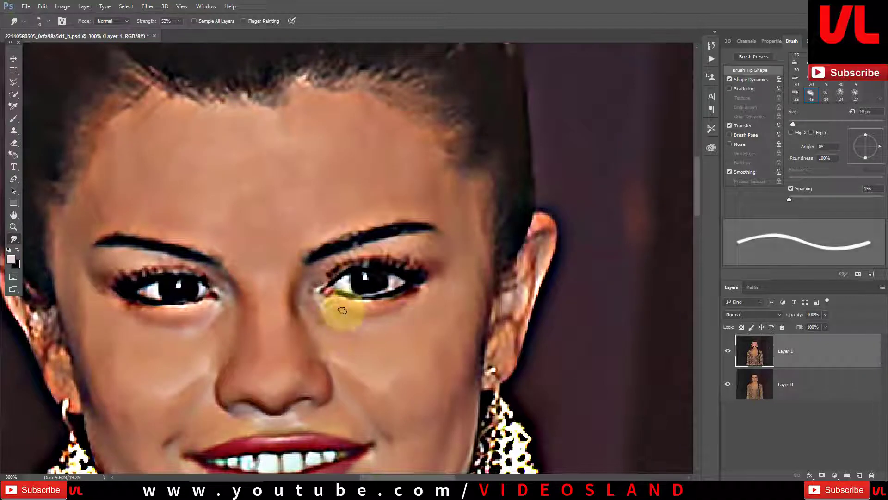
mouse_move(342, 310)
mouse_down()
mouse_move(376, 307)
mouse_move(353, 297)
mouse_move(410, 293)
mouse_move(367, 307)
mouse_move(329, 300)
mouse_move(345, 284)
mouse_move(377, 294)
mouse_up()
key(bracketleft)
key(bracketleft)
key(bracketleft)
key(bracketleft)
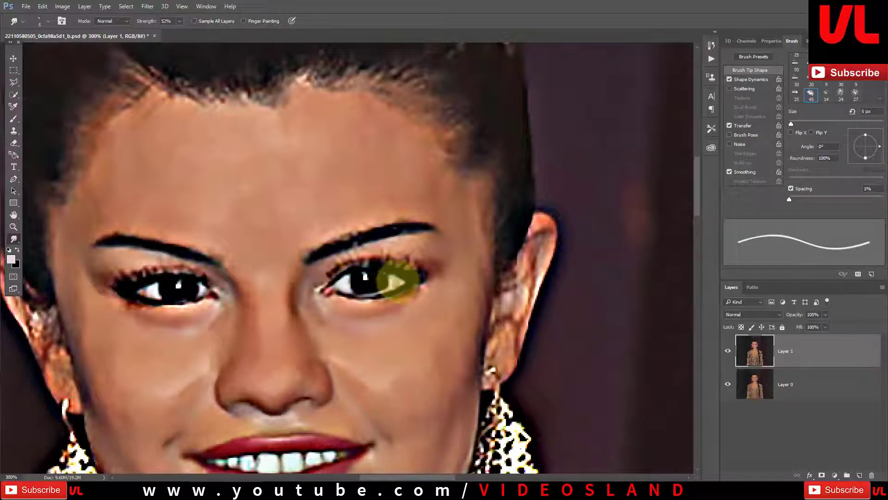
key(bracketright)
key(bracketright)
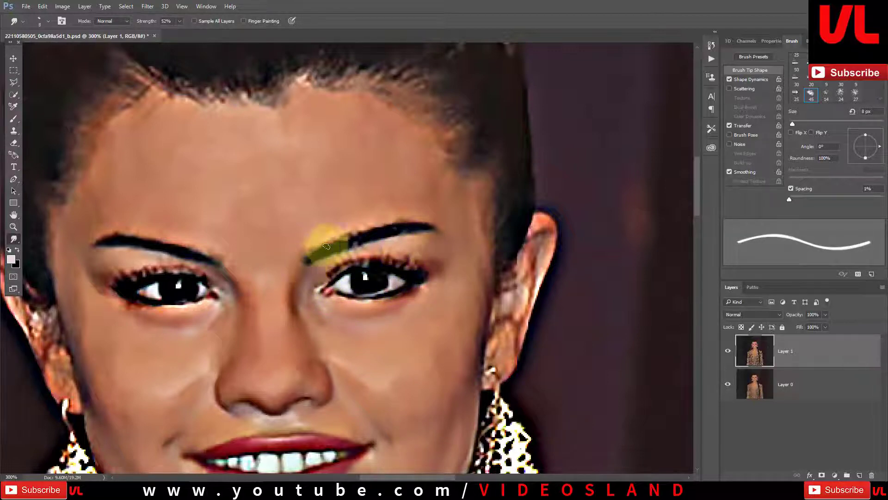
- Smooth, extend and reshape the eyebrow with small 3–7 px smudges
mouse_move(357, 237)
mouse_down()
mouse_move(413, 230)
mouse_move(314, 253)
mouse_up()
key(bracketleft)
key(bracketleft)
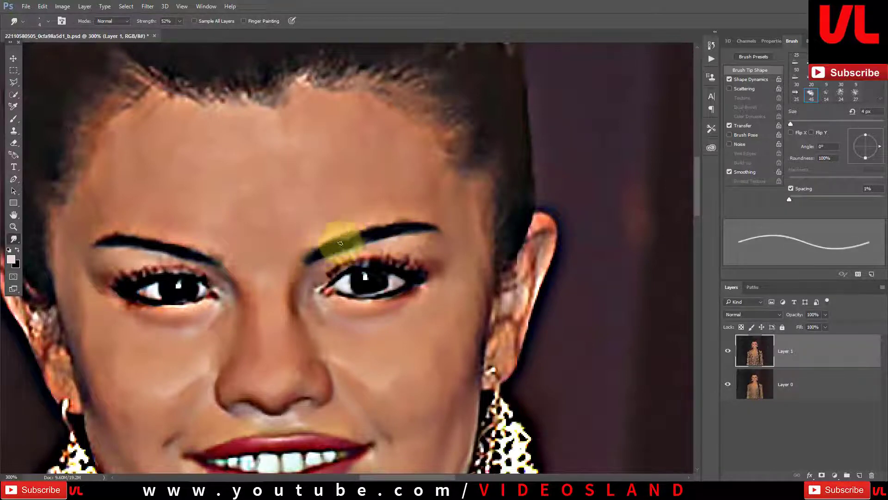
key(bracketleft)
mouse_move(397, 213)
mouse_down()
mouse_move(357, 254)
mouse_move(433, 232)
mouse_move(431, 245)
mouse_up()
key(bracketright)
key(bracketright)
key(bracketright)
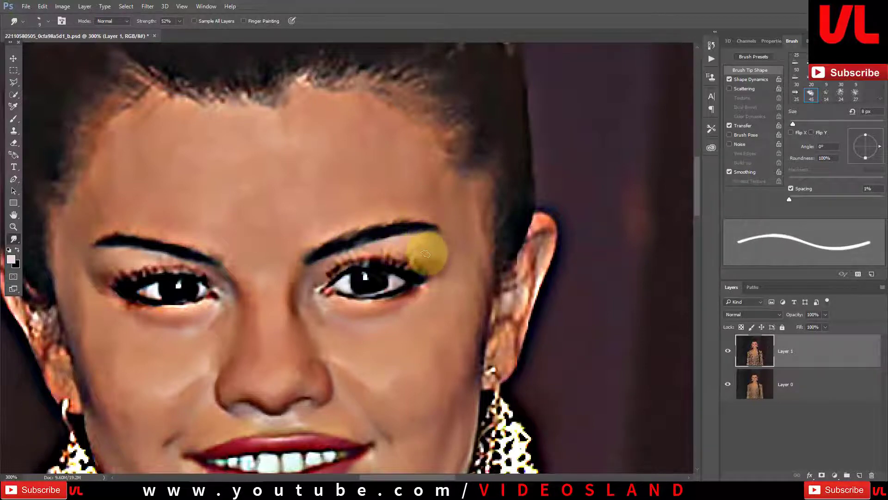
key(bracketleft)
key(bracketleft)
key(bracketleft)
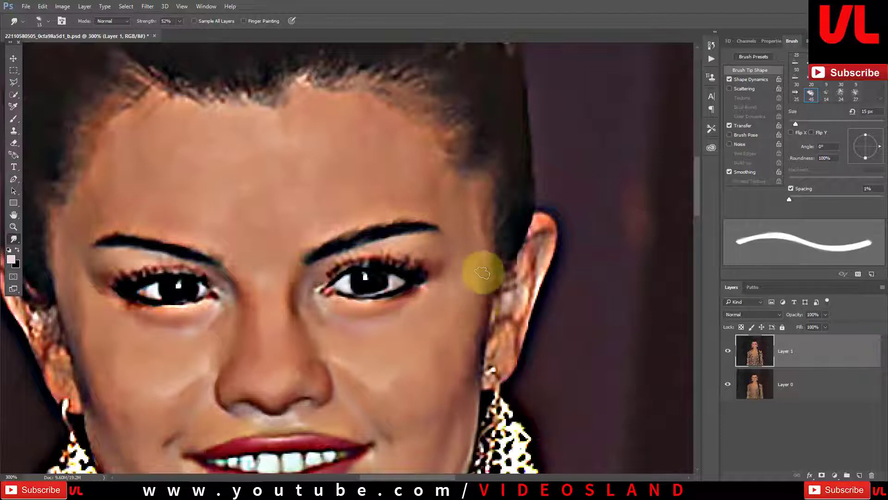
key(bracketright)
key(bracketright)
key(bracketright)
key(bracketleft)
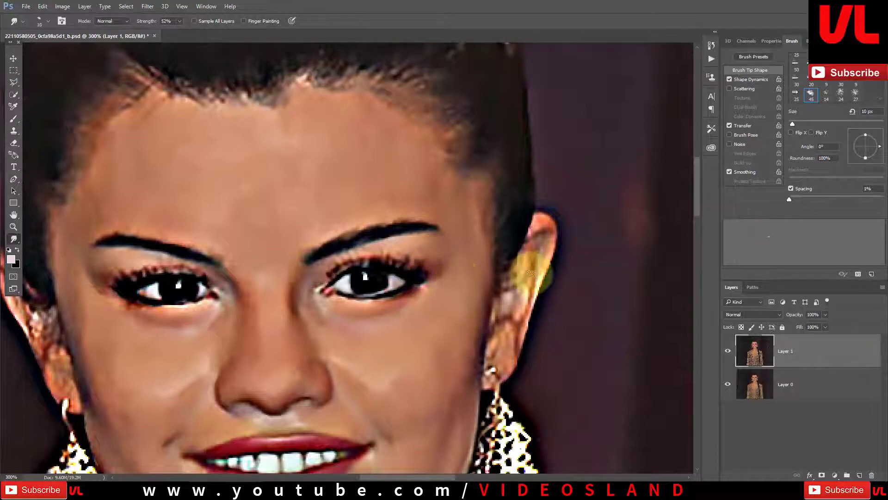
- Smear the top edge of the ear and blend the ear skin downward
drag(549, 228, 537, 272)
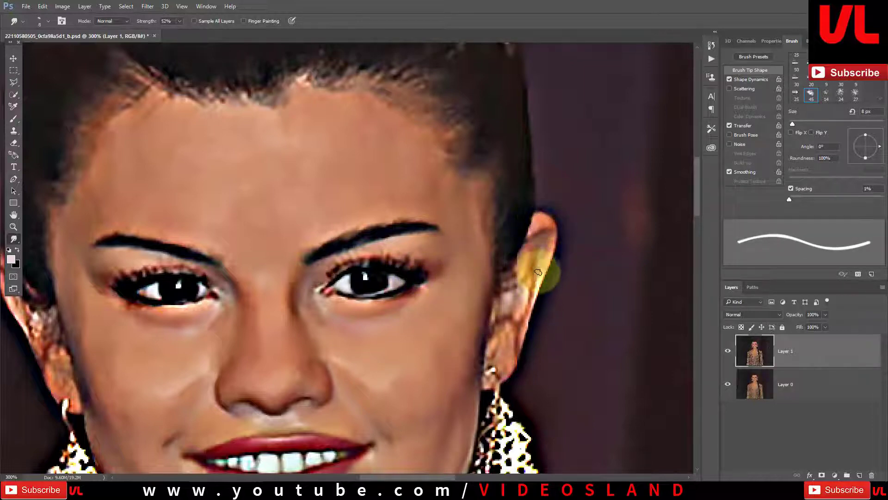
drag(505, 315, 517, 347)
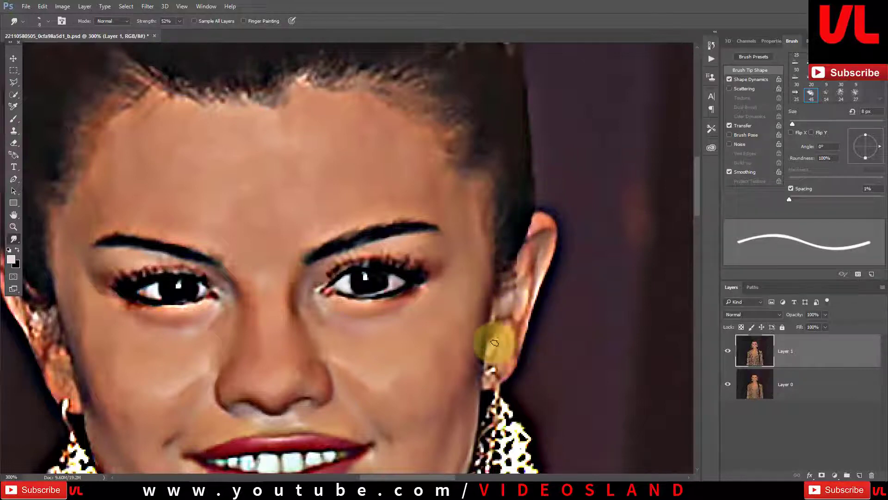
scroll(357, 262, up, 2)
scroll(357, 262, left, 2)
key(bracketright)
key(bracketright)
key(bracketright)
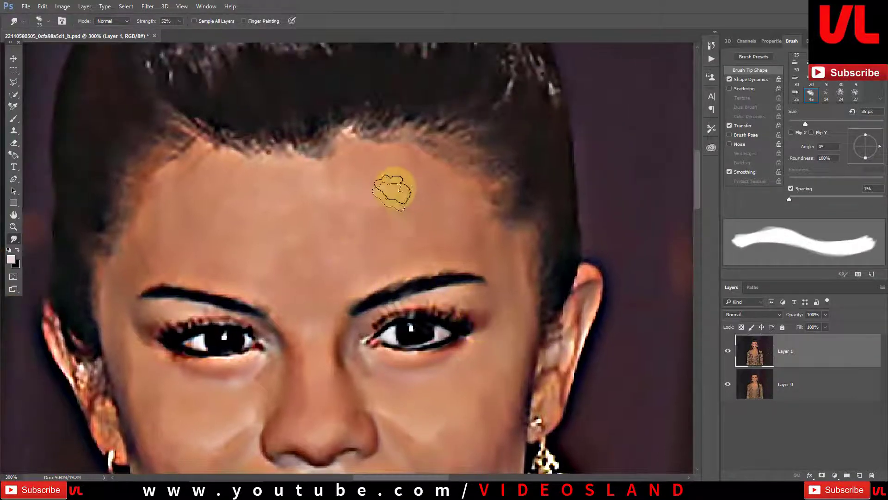
key(bracketleft)
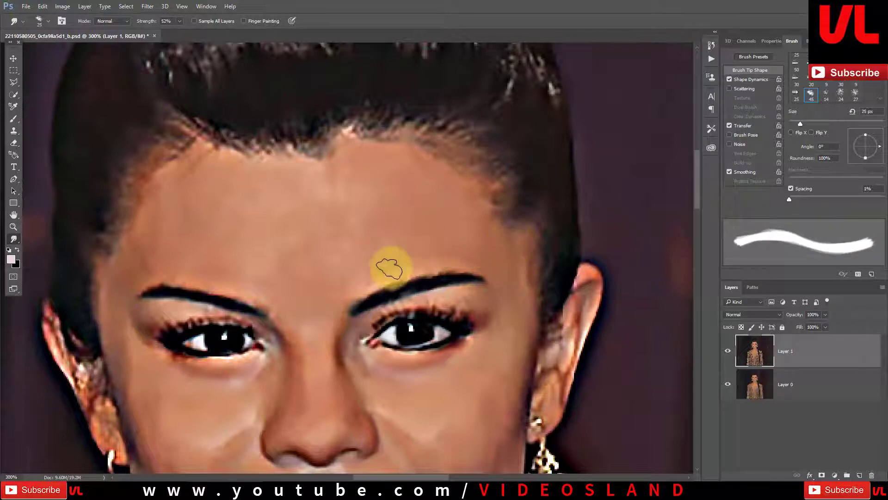
scroll(387, 225, left, 2)
scroll(387, 224, down, 1)
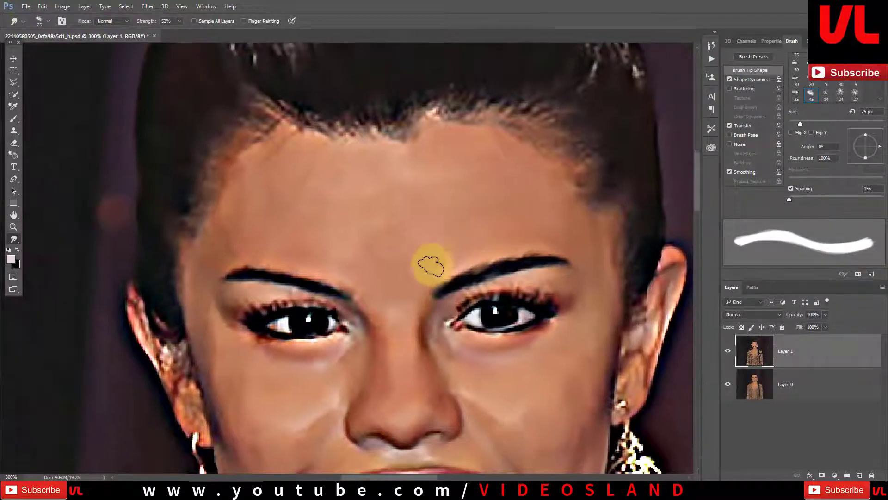
scroll(389, 267, left, 2)
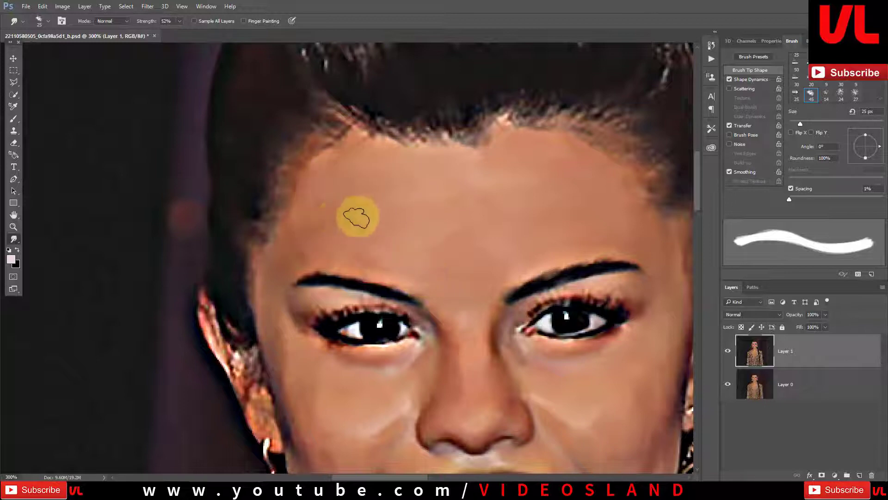
- Blend the skin under the eye toward its outer corner with a 10 px brush
key(bracketleft)
key(bracketleft)
key(bracketleft)
key(bracketleft)
key(bracketleft)
key(bracketleft)
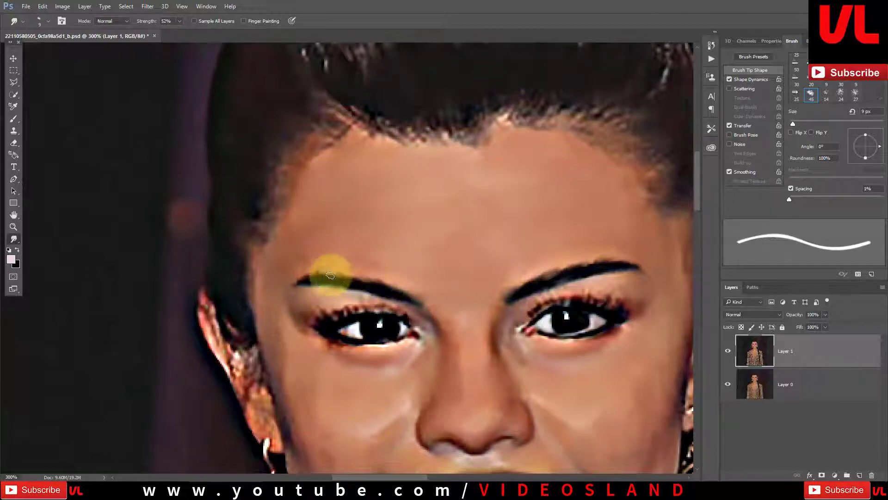
key(bracketleft)
key(bracketleft)
key(bracketleft)
key(bracketright)
key(bracketright)
key(bracketright)
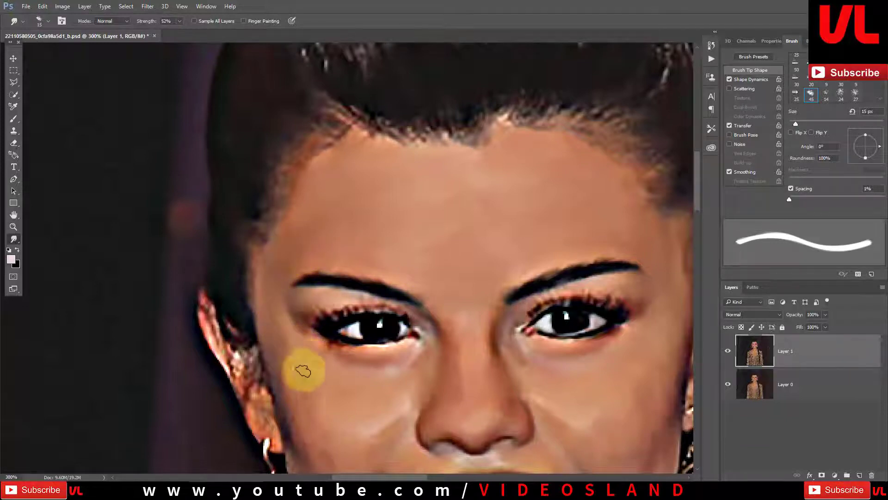
key(bracketleft)
key(bracketleft)
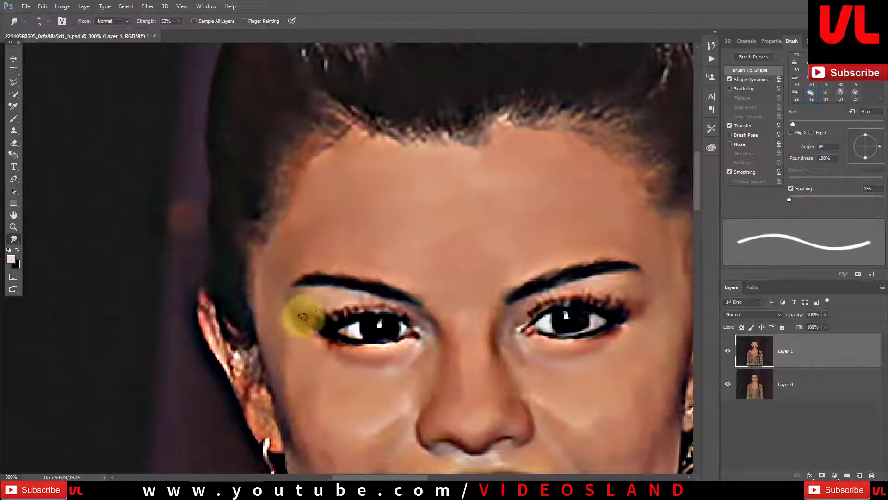
key(bracketleft)
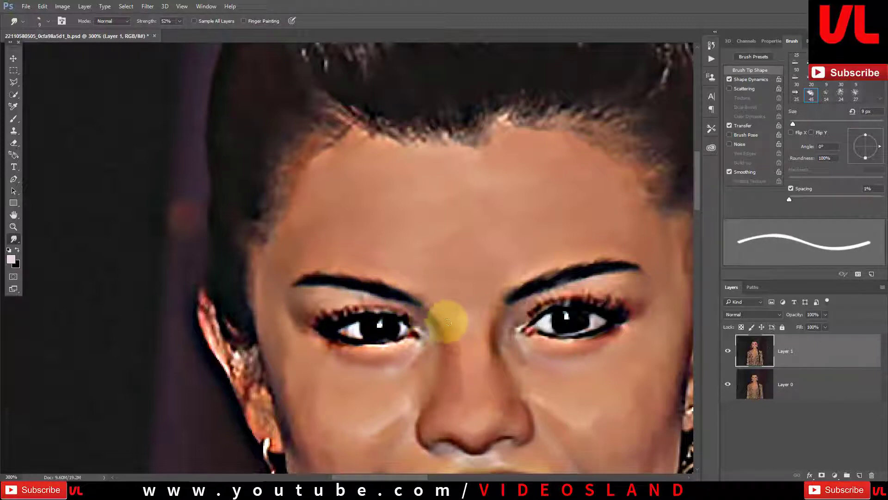
key(bracketright)
key(bracketright)
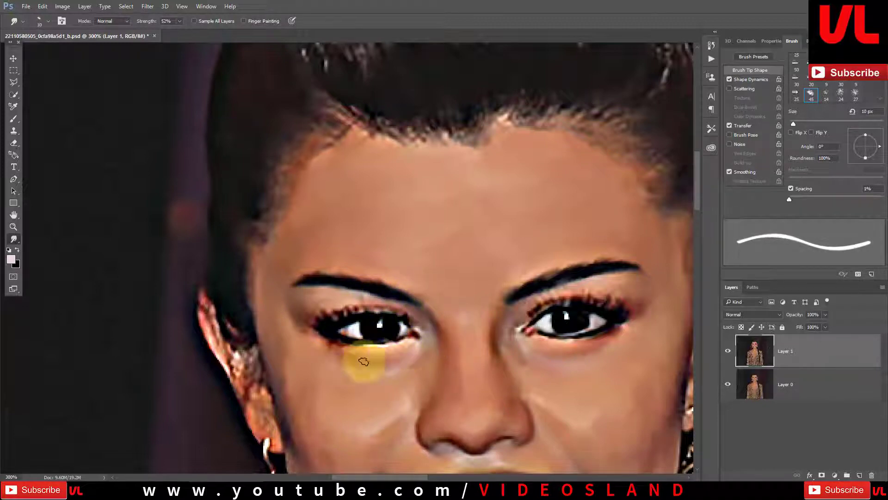
drag(337, 345, 305, 328)
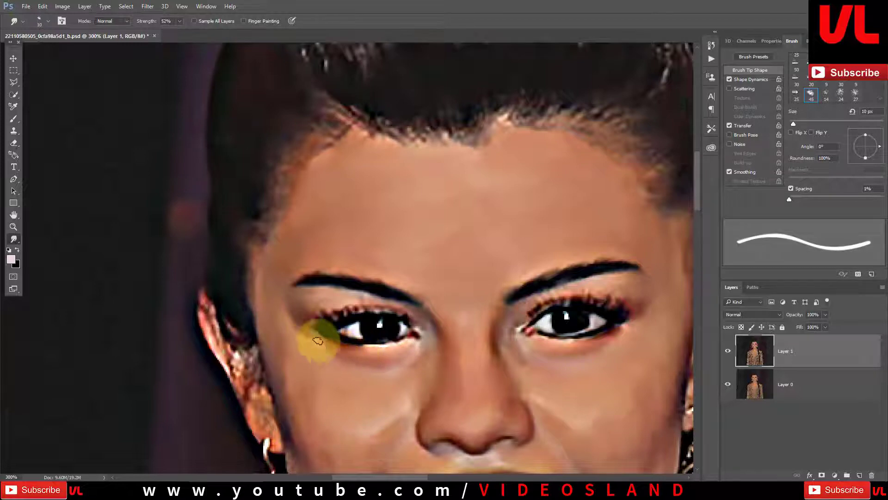
key(bracketleft)
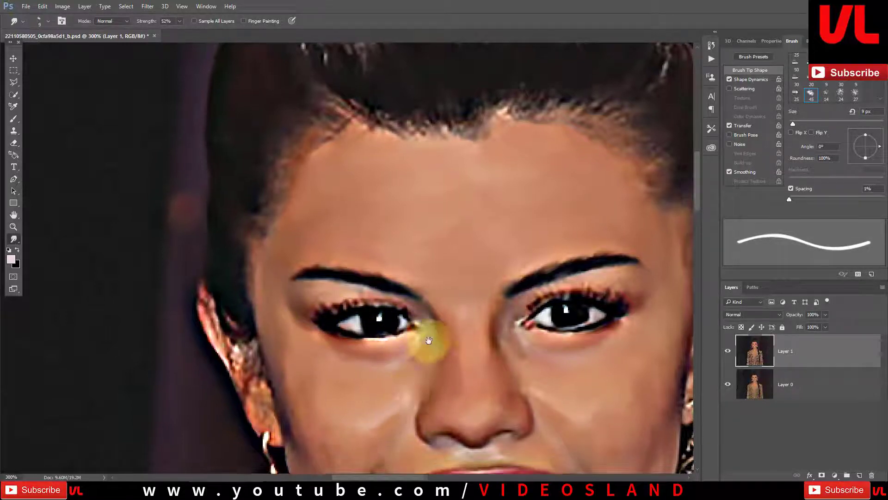
scroll(423, 341, down, 3)
key(bracketright)
key(bracketright)
- Smooth the shading along the chin's jawline with a 15 px brush
key(bracketleft)
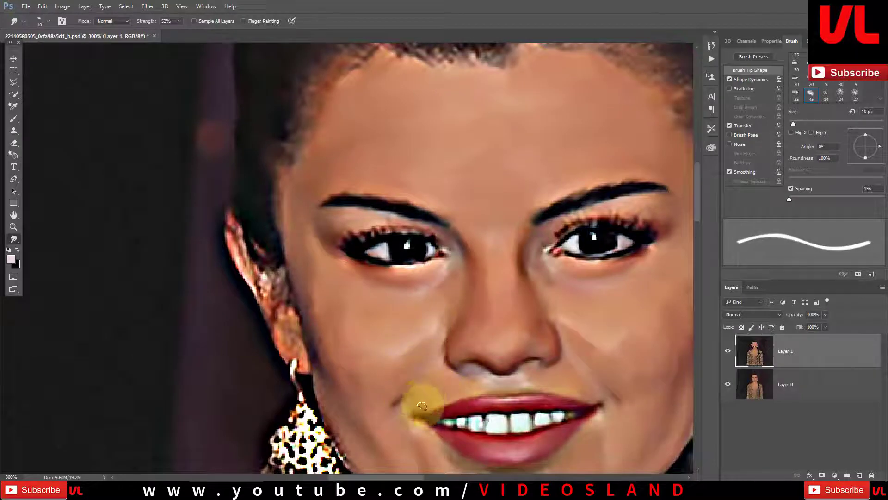
key(bracketright)
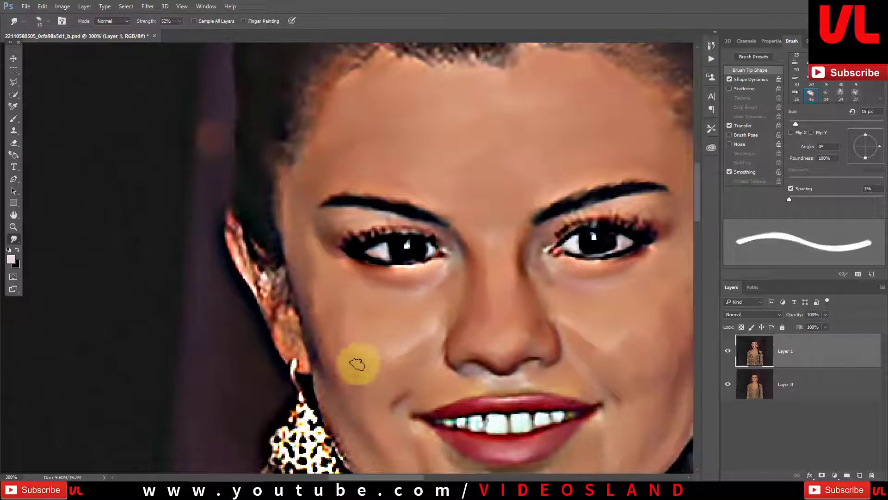
key(bracketleft)
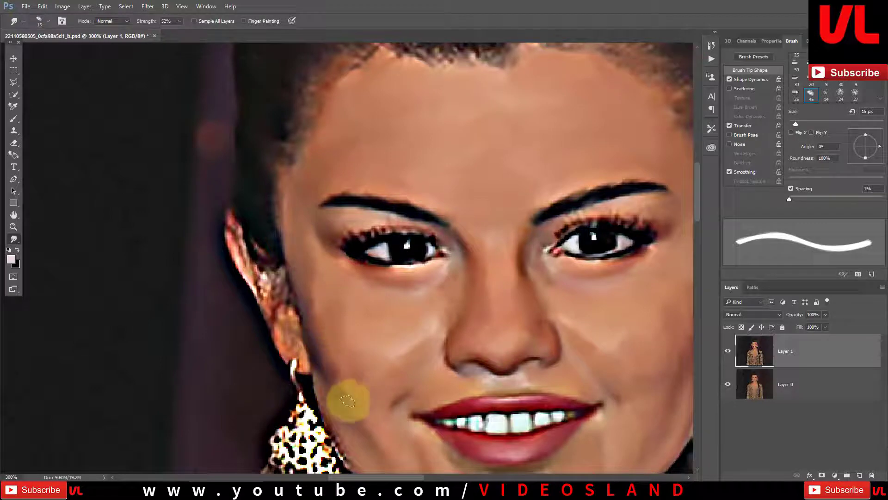
scroll(327, 328, down, 3)
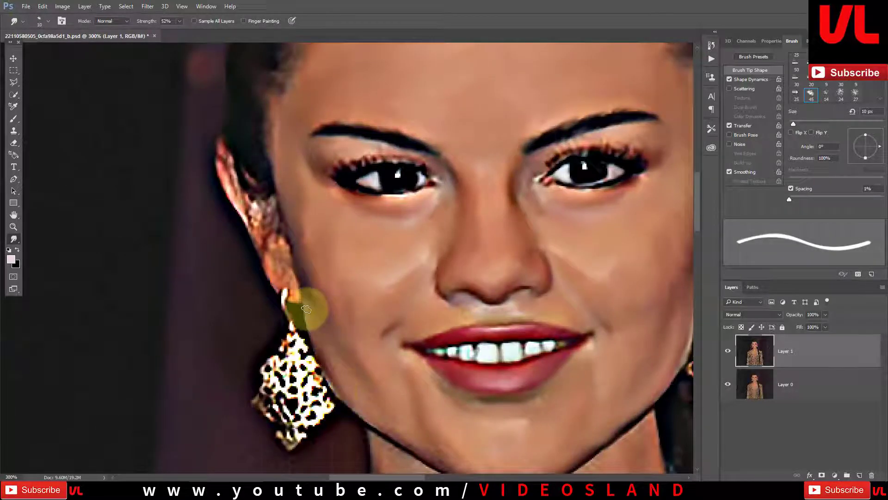
scroll(324, 305, down, 3)
key(bracketright)
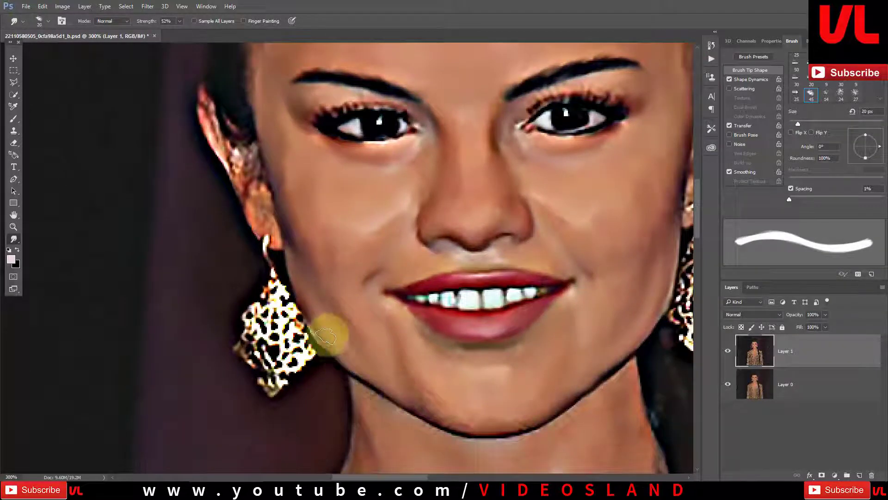
key(bracketleft)
key(bracketleft)
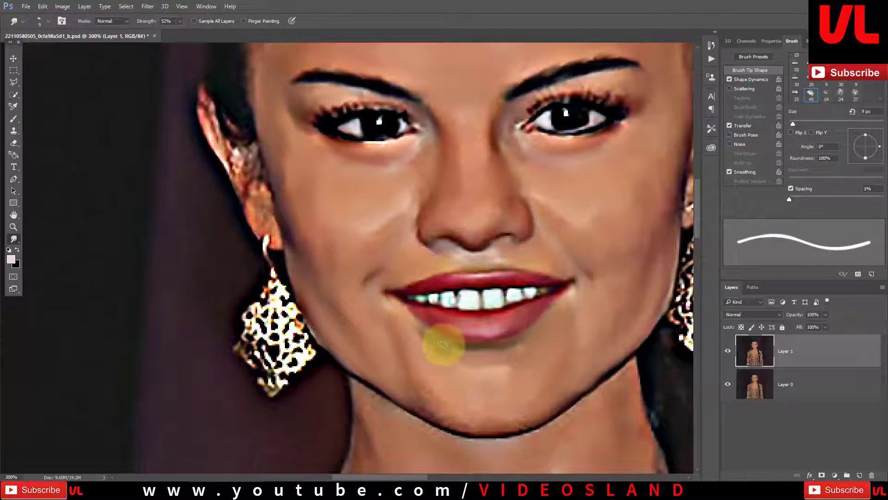
key(bracketright)
key(bracketright)
mouse_move(429, 416)
mouse_down()
mouse_move(481, 423)
mouse_move(427, 397)
mouse_move(470, 420)
mouse_move(526, 425)
mouse_up()
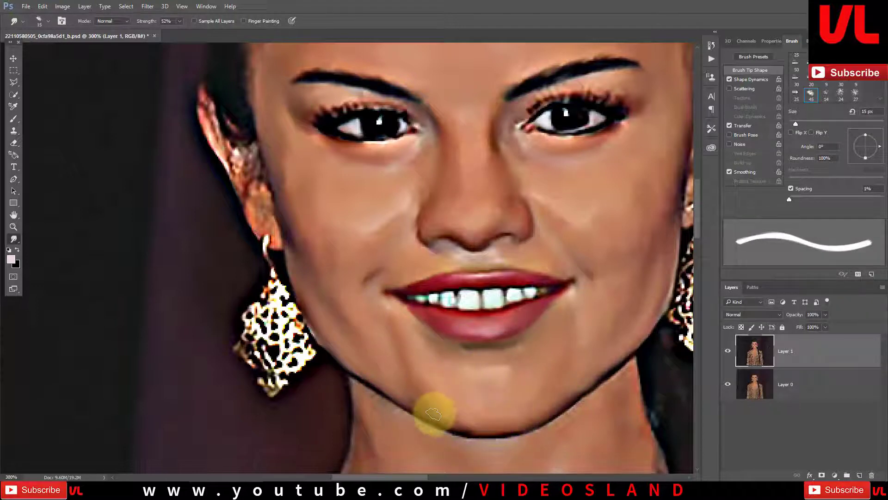
- Blend the skin over the chin and down the neck into soft strokes
scroll(426, 410, down, 1)
key(bracketleft)
key(bracketleft)
key(bracketright)
key(bracketright)
mouse_move(419, 392)
mouse_down()
mouse_move(362, 367)
mouse_move(363, 426)
mouse_move(418, 417)
mouse_move(412, 298)
mouse_up()
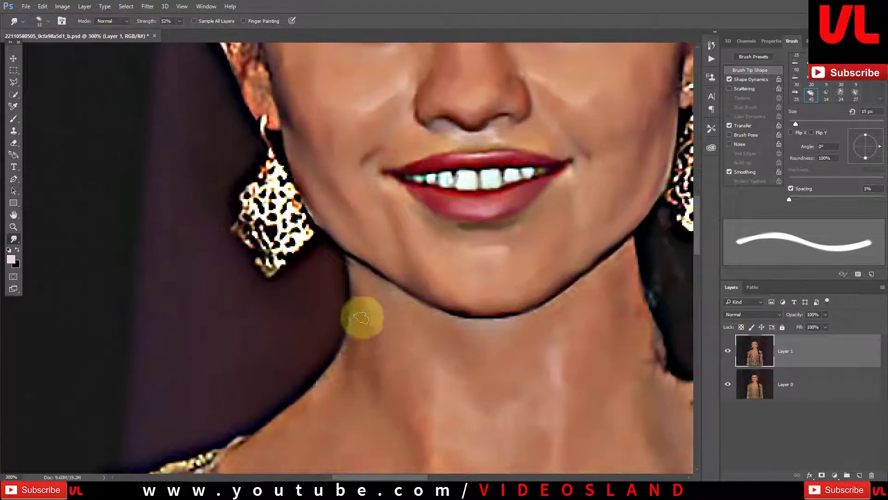
mouse_move(359, 313)
mouse_down()
mouse_move(331, 381)
mouse_move(379, 359)
mouse_move(427, 430)
mouse_move(480, 338)
mouse_move(459, 375)
mouse_move(395, 363)
mouse_move(424, 349)
mouse_move(472, 268)
mouse_move(422, 281)
mouse_move(519, 236)
mouse_up()
key(bracketleft)
key(bracketleft)
key(bracketleft)
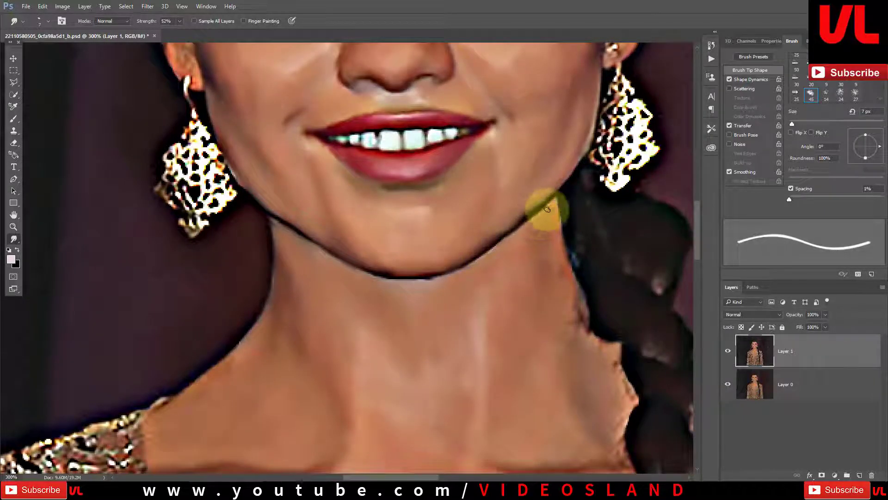
mouse_move(548, 209)
mouse_down()
mouse_move(526, 353)
mouse_move(596, 424)
mouse_move(506, 264)
mouse_move(514, 326)
mouse_move(519, 222)
mouse_move(462, 271)
mouse_move(440, 251)
mouse_move(377, 264)
mouse_move(373, 274)
mouse_move(324, 265)
mouse_move(298, 303)
mouse_move(363, 255)
mouse_move(342, 194)
mouse_move(390, 184)
mouse_move(496, 212)
mouse_move(512, 226)
mouse_move(515, 283)
mouse_move(537, 301)
mouse_move(573, 227)
mouse_move(520, 169)
mouse_move(510, 188)
mouse_move(445, 134)
mouse_move(388, 129)
mouse_move(350, 140)
mouse_move(297, 198)
mouse_move(301, 245)
mouse_move(274, 294)
mouse_move(273, 340)
mouse_move(254, 353)
mouse_move(280, 339)
mouse_move(277, 302)
mouse_move(353, 274)
mouse_move(395, 270)
mouse_move(438, 199)
mouse_move(509, 258)
mouse_move(549, 214)
mouse_move(591, 289)
mouse_move(583, 293)
mouse_move(603, 246)
mouse_move(563, 204)
mouse_move(541, 139)
mouse_move(579, 291)
mouse_move(606, 279)
mouse_move(553, 153)
mouse_move(486, 127)
mouse_move(238, 238)
mouse_move(256, 207)
mouse_move(254, 281)
mouse_move(242, 281)
mouse_move(264, 232)
mouse_move(238, 366)
mouse_move(232, 311)
mouse_move(271, 188)
mouse_move(323, 85)
mouse_move(347, 116)
mouse_move(359, 89)
mouse_move(338, 118)
mouse_move(419, 48)
mouse_move(485, 91)
mouse_move(460, 145)
mouse_up()
- Resize the brush between 7 and 35 px and smudge the hair on top of the head
key(bracketright)
key(bracketright)
key(bracketright)
key(bracketright)
key(bracketright)
key(bracketleft)
key(bracketleft)
key(bracketleft)
key(bracketright)
key(bracketright)
key(bracketleft)
key(bracketright)
key(bracketright)
key(bracketleft)
scroll(458, 139, down, 3)
key(bracketright)
mouse_move(224, 273)
mouse_down()
mouse_move(245, 278)
mouse_move(281, 334)
mouse_move(272, 296)
mouse_up()
key(bracketright)
scroll(466, 134, down, 5)
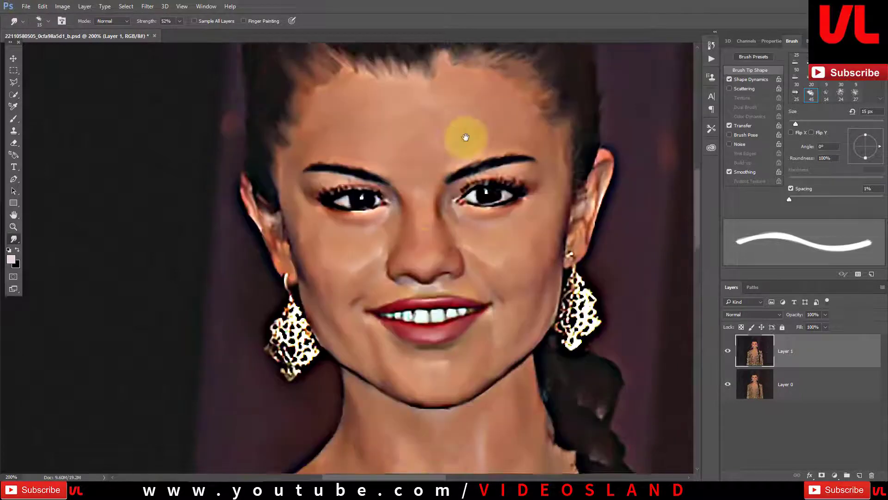
scroll(427, 198, right, 4)
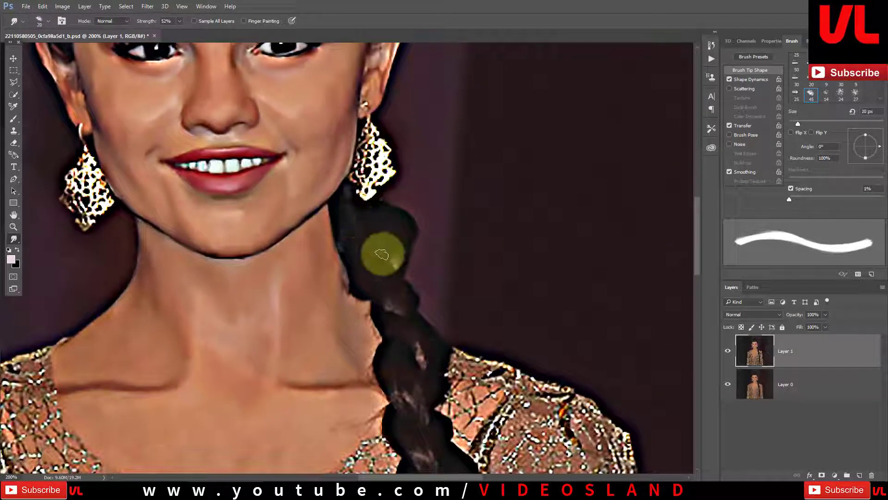
- Smudge the upper braid's dark edges outward into the background with the 20 px Smudge tool
drag(382, 254, 399, 266)
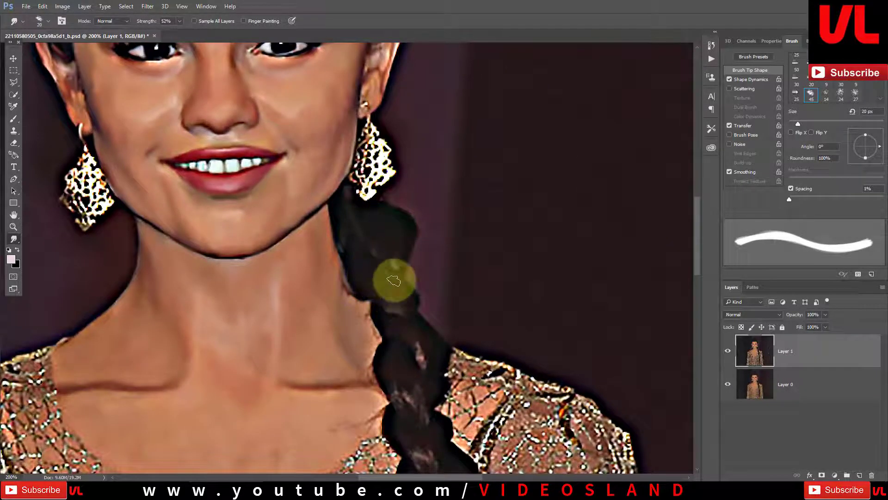
scroll(394, 281, down, 1)
scroll(384, 278, down, 3)
scroll(376, 273, right, 1)
scroll(394, 273, down, 3)
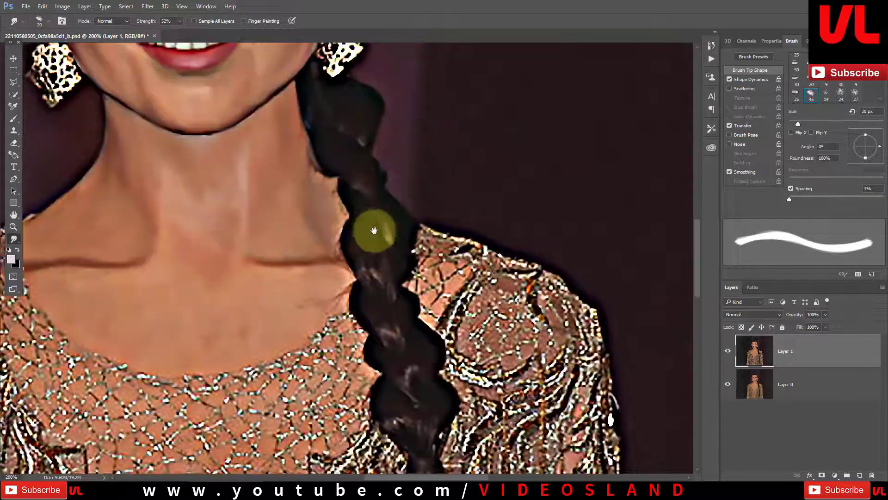
drag(398, 279, 406, 287)
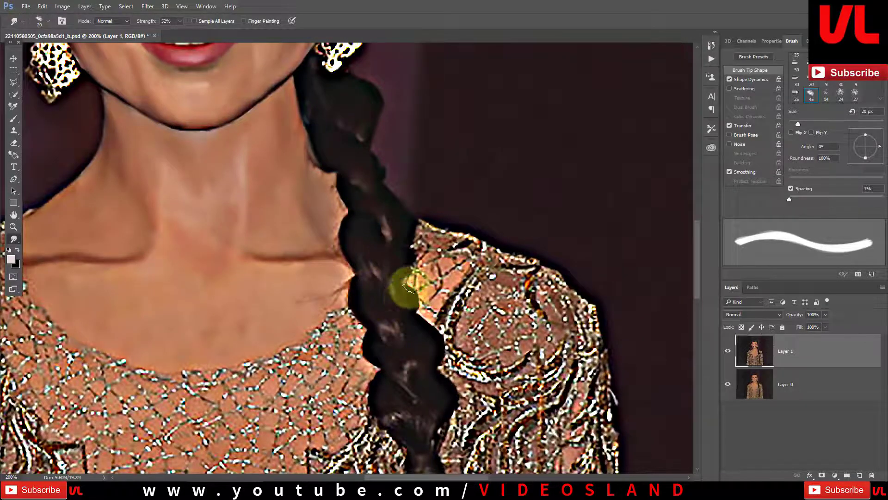
scroll(384, 273, down, 5)
scroll(398, 287, down, 3)
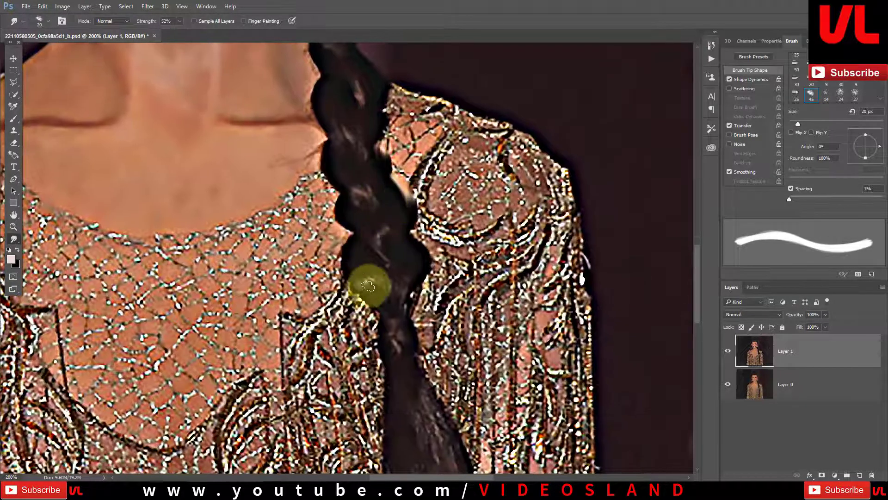
scroll(410, 268, down, 5)
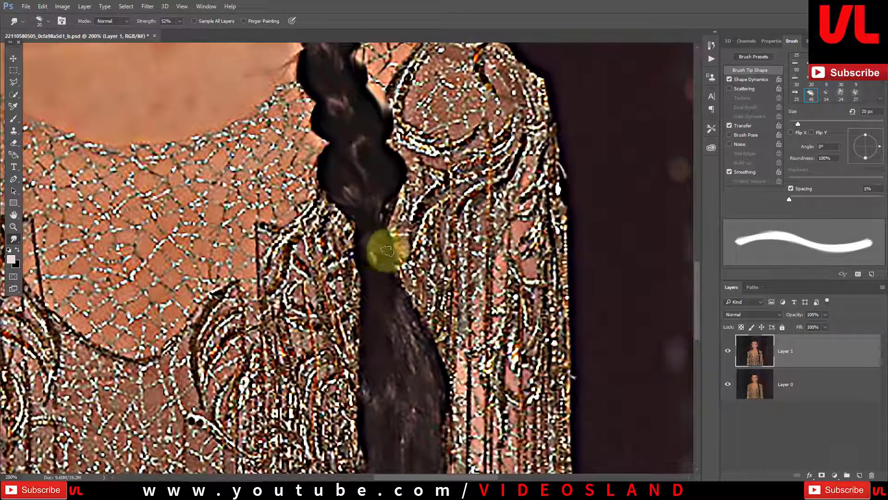
scroll(386, 278, down, 5)
scroll(373, 259, down, 3)
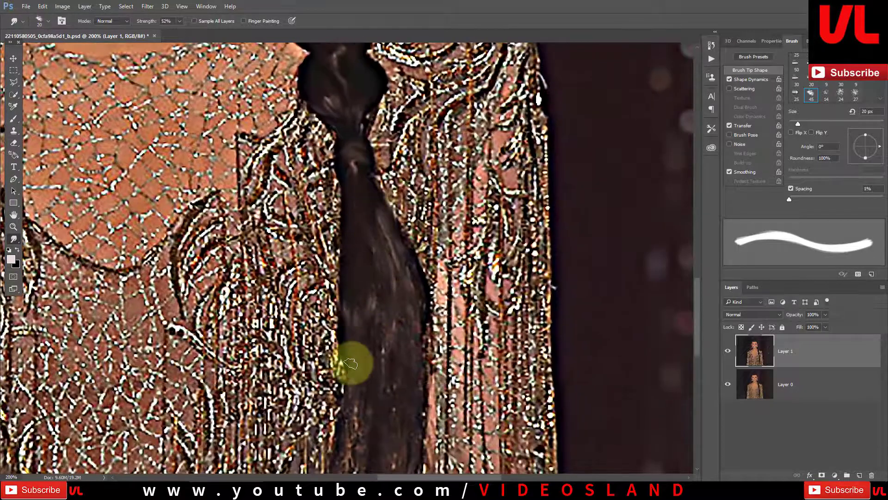
- Smear the lower braid's edges into the dress down to the tip, then shrink the brush to 15 px
drag(350, 363, 383, 280)
scroll(421, 312, down, 3)
drag(420, 224, 408, 253)
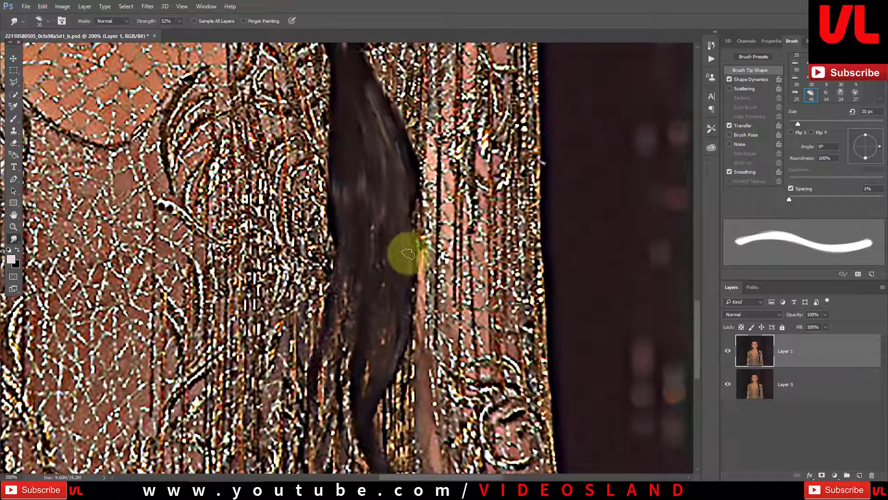
mouse_move(382, 352)
mouse_down()
mouse_move(343, 264)
mouse_move(319, 341)
mouse_up()
scroll(324, 323, down, 3)
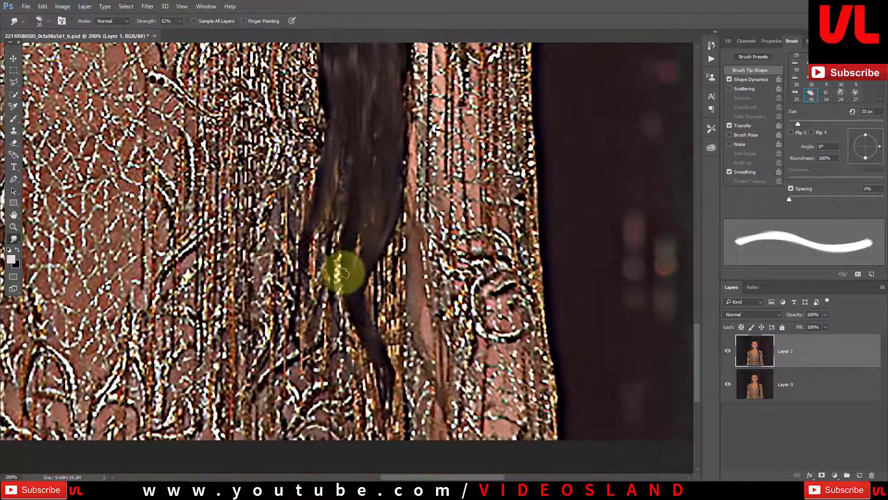
drag(341, 268, 388, 401)
scroll(324, 259, up, 5)
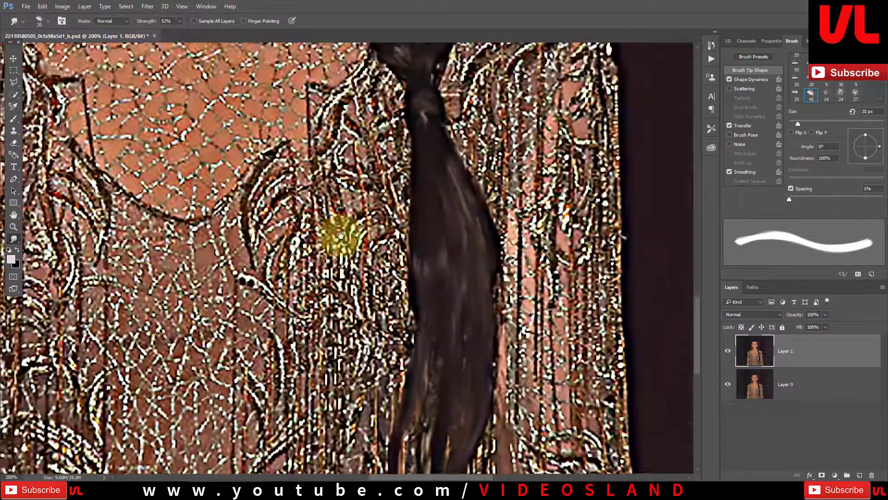
scroll(361, 247, up, 5)
key(bracketleft)
- Smear the dress edge beside the neck and try brush sizes from 20 to 30 px, settling on 15 px
mouse_move(190, 295)
mouse_down()
mouse_move(145, 278)
mouse_move(149, 251)
mouse_move(65, 238)
mouse_up()
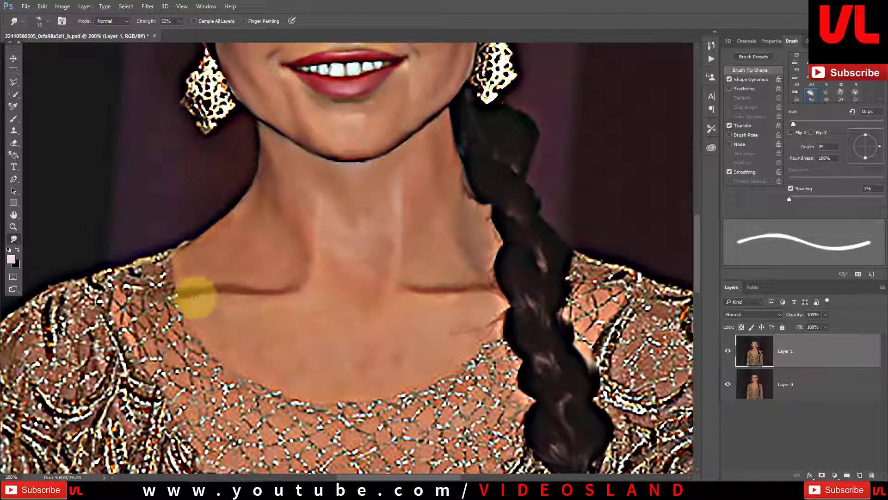
key(bracketright)
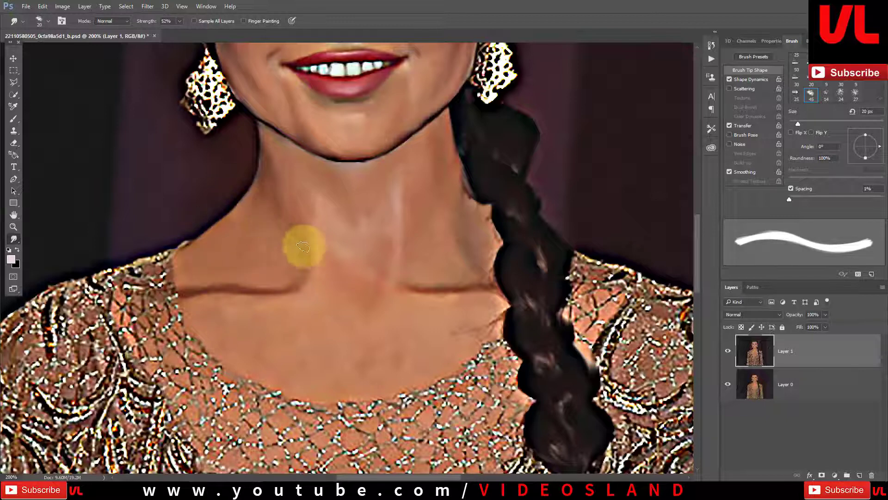
key(bracketright)
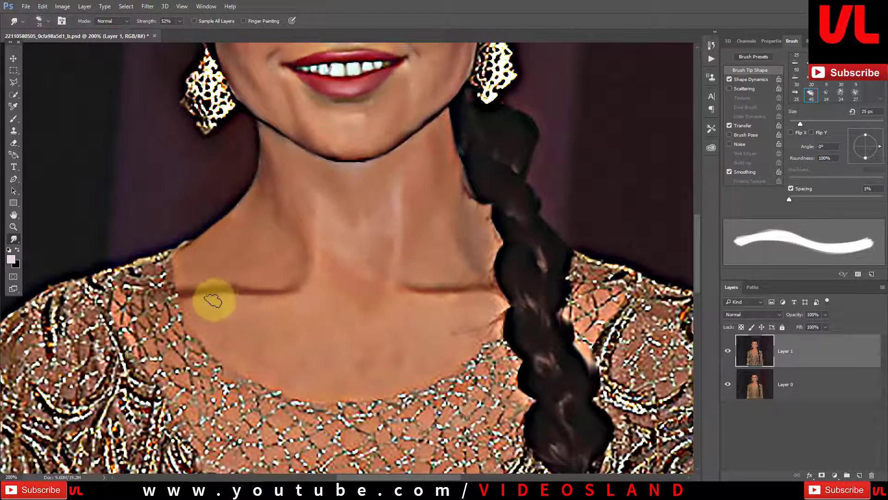
key(bracketright)
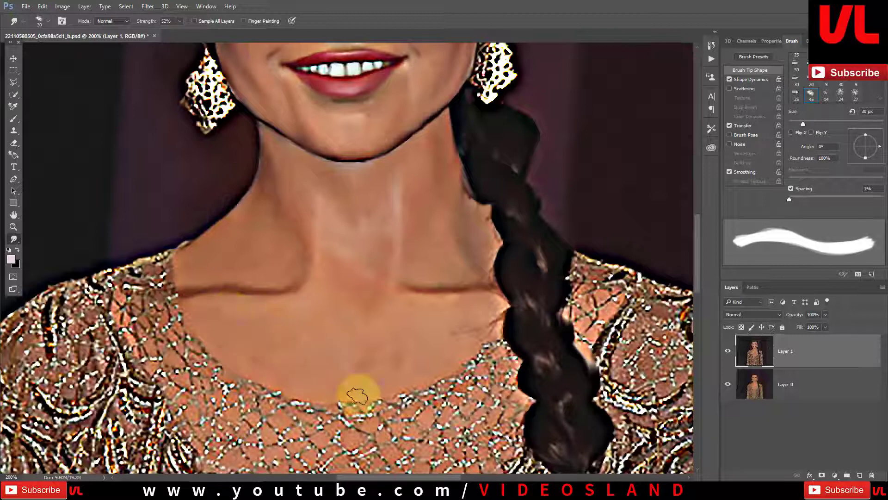
key(bracketleft)
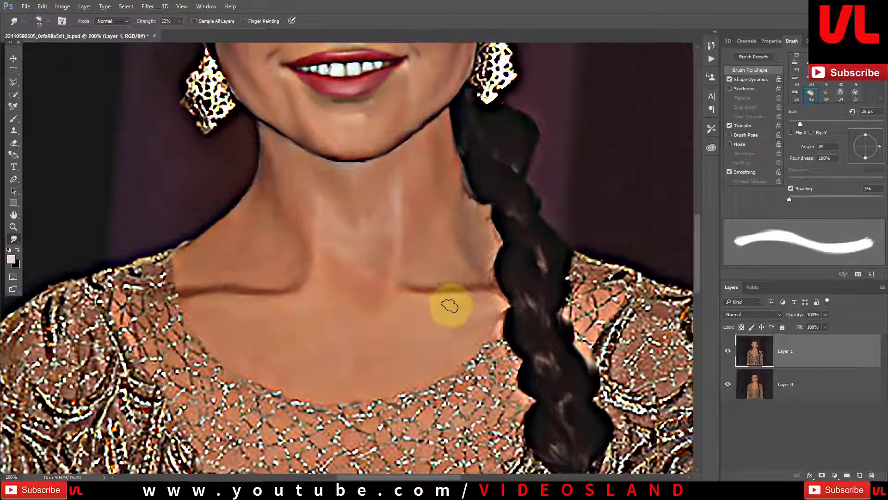
key(bracketleft)
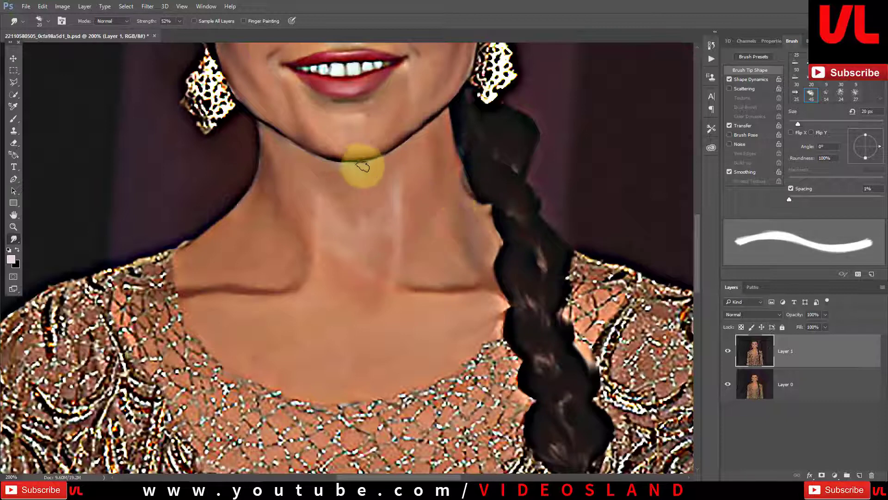
key(bracketleft)
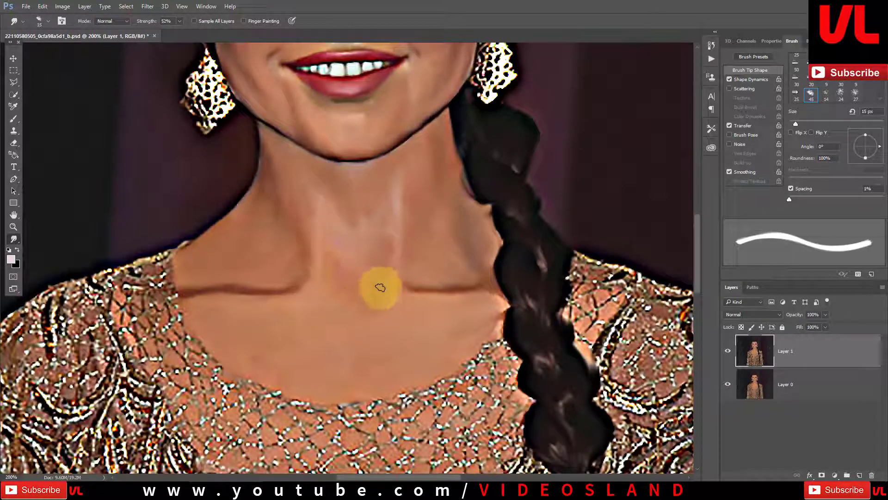
- Smooth the skin up the neck, along the chin and jawline, and blend it toward the hair
mouse_move(371, 303)
mouse_down()
mouse_move(367, 254)
mouse_move(308, 293)
mouse_move(232, 278)
mouse_move(364, 166)
mouse_up()
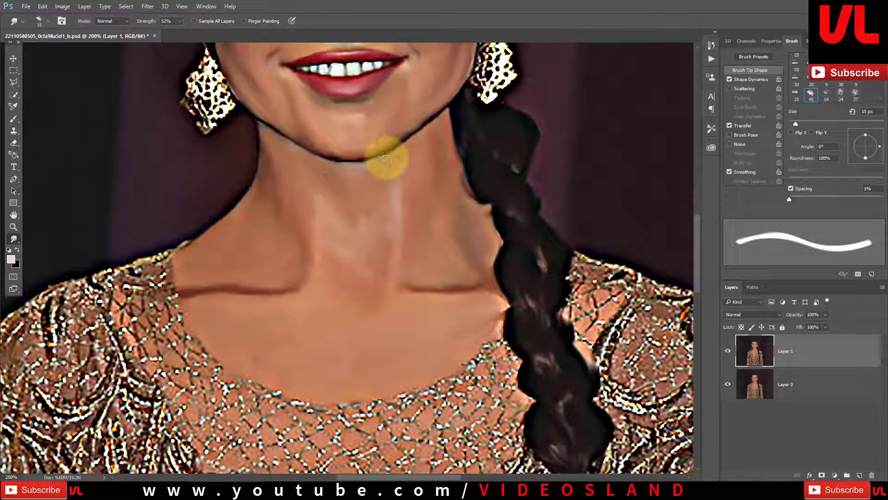
drag(391, 157, 330, 167)
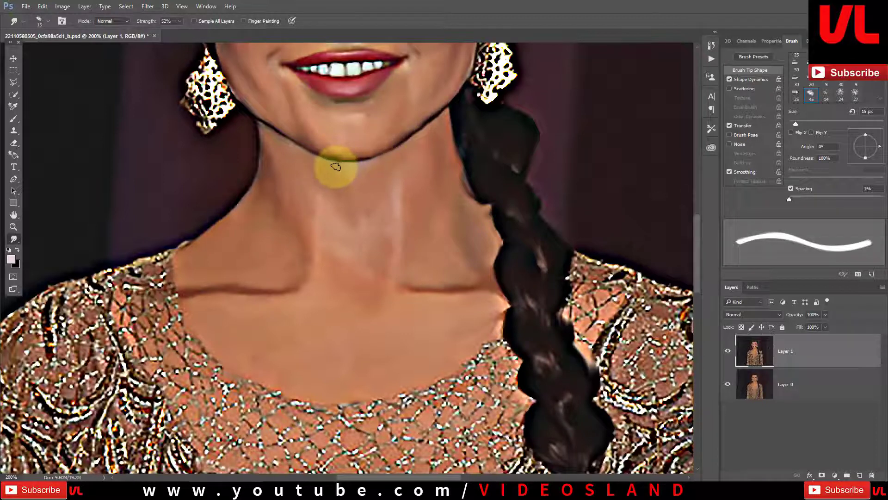
drag(342, 165, 442, 119)
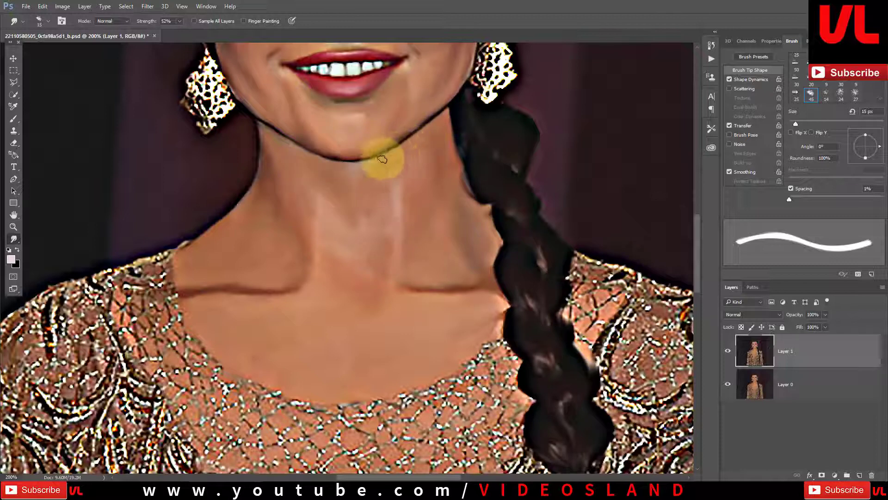
mouse_move(362, 172)
mouse_down()
mouse_move(369, 300)
mouse_move(326, 257)
mouse_move(353, 287)
mouse_move(377, 237)
mouse_up()
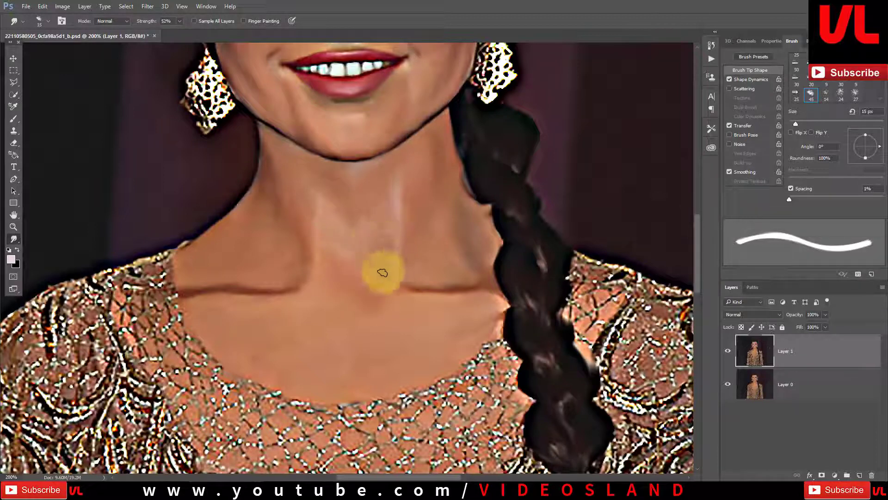
mouse_move(383, 273)
mouse_down()
mouse_move(242, 200)
mouse_move(452, 193)
mouse_move(459, 171)
mouse_move(516, 287)
mouse_move(508, 341)
mouse_move(510, 306)
mouse_up()
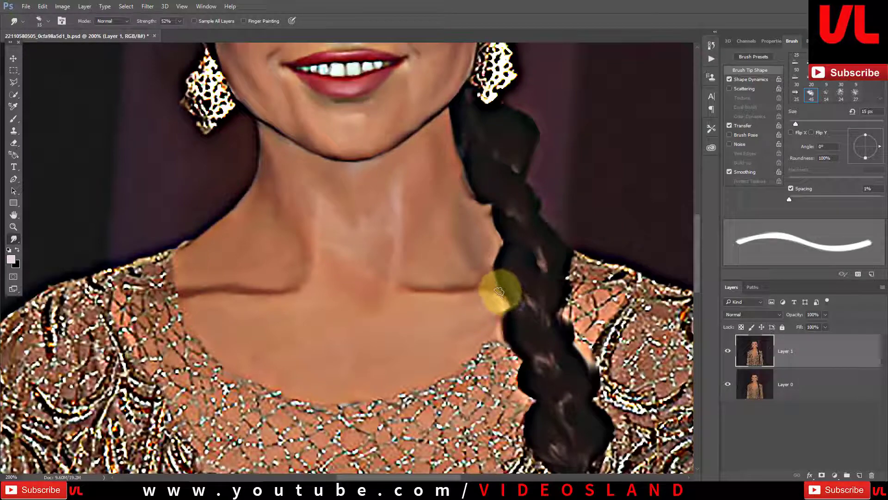
- Soften the right-hand eye's lashes, eyebrow tail, and upper and lower lash lines
scroll(499, 288, down, 2)
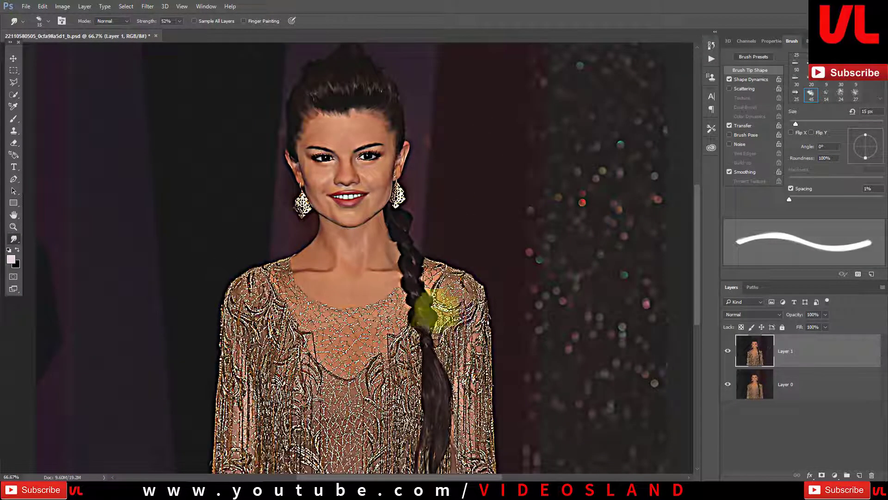
scroll(422, 307, up, 1)
scroll(431, 162, up, 1)
scroll(446, 268, up, 1)
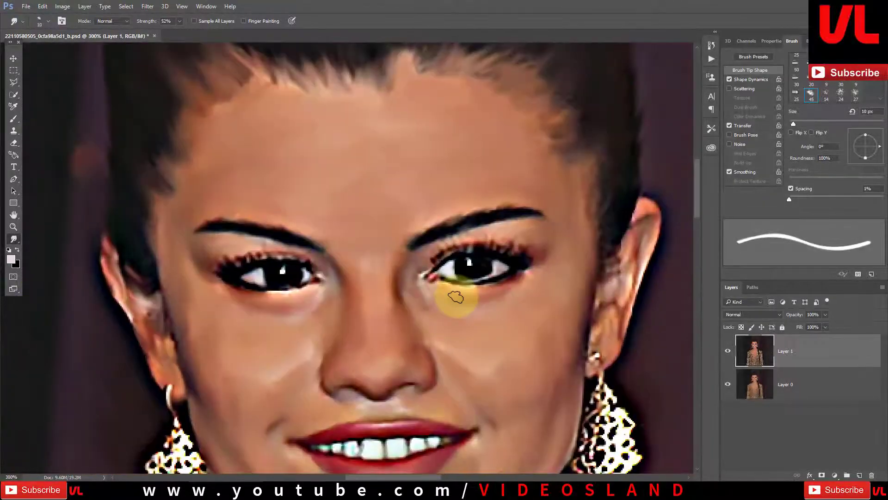
drag(454, 298, 440, 266)
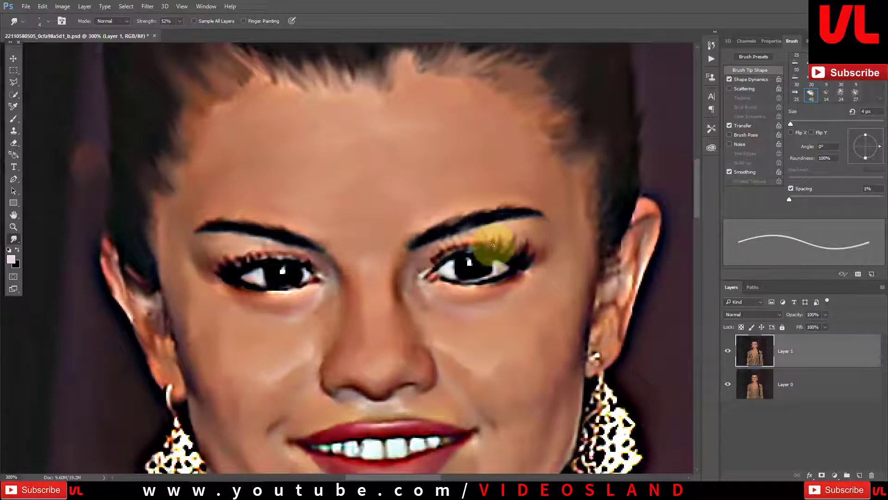
drag(481, 237, 518, 222)
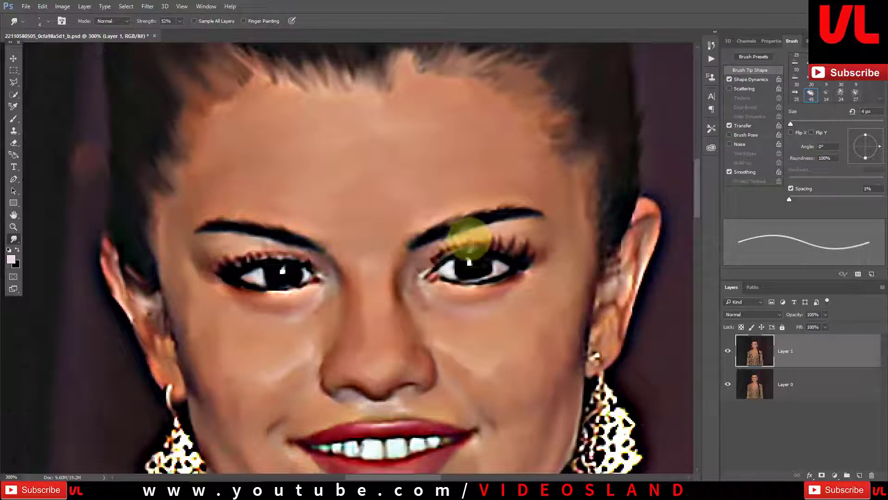
drag(480, 238, 453, 245)
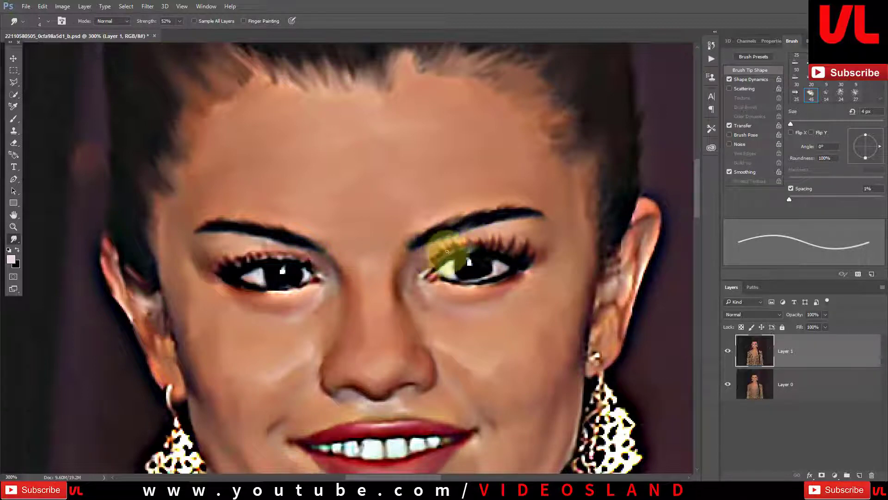
drag(472, 288, 510, 278)
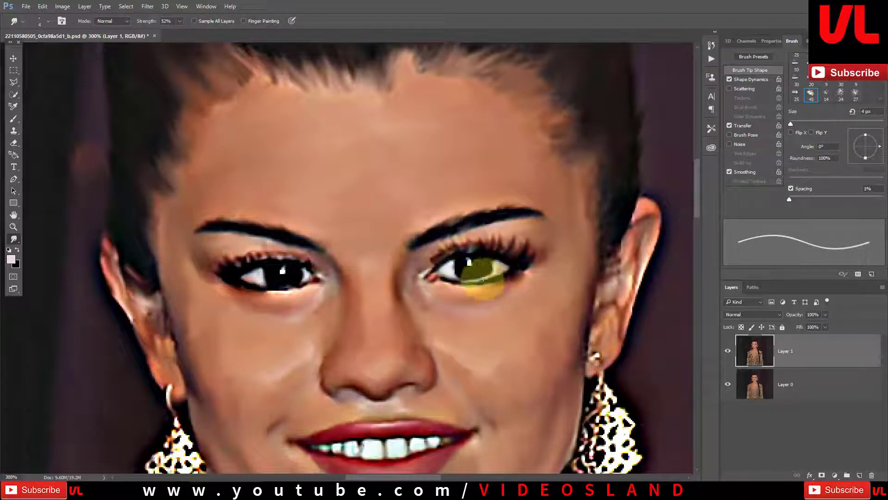
- Smudge the left eye's corner and lashes at about 5 px, both inner corners, and the right lower lid
key(bracketright)
drag(333, 244, 319, 274)
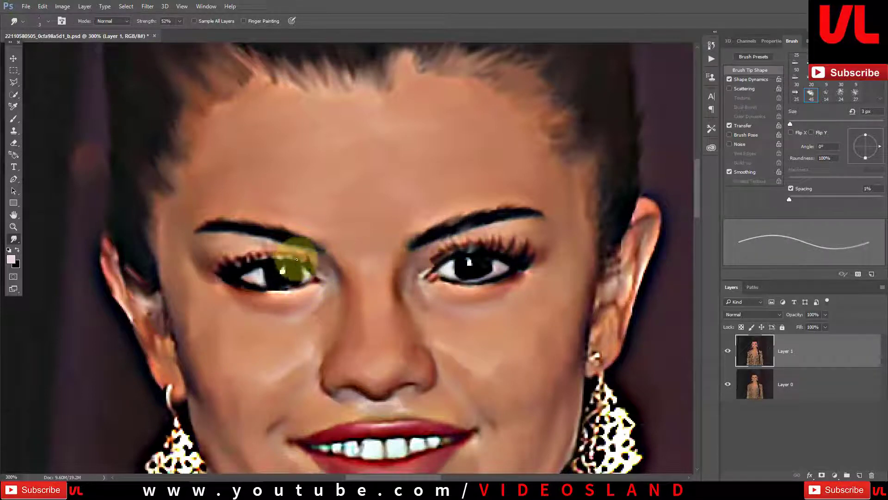
drag(279, 247, 259, 257)
key(bracketleft)
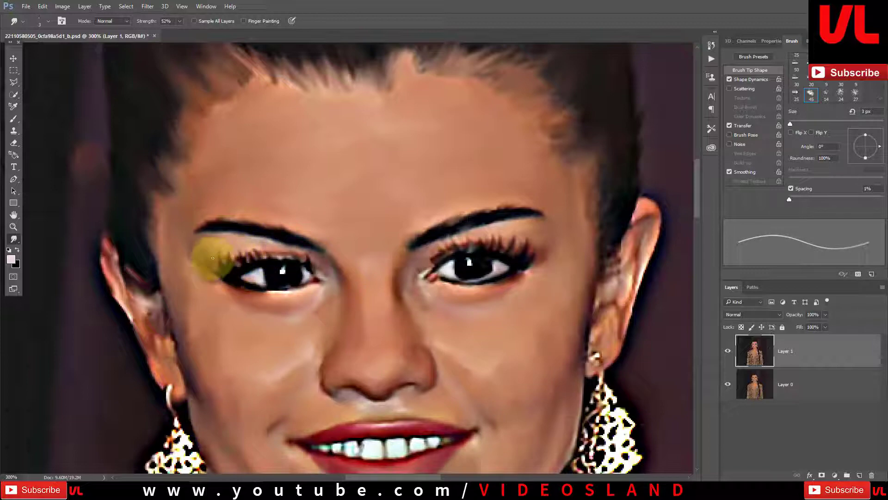
key(bracketright)
key(bracketright)
key(bracketright)
mouse_move(222, 266)
mouse_down()
mouse_move(257, 264)
mouse_move(241, 287)
mouse_move(261, 295)
mouse_up()
key(bracketleft)
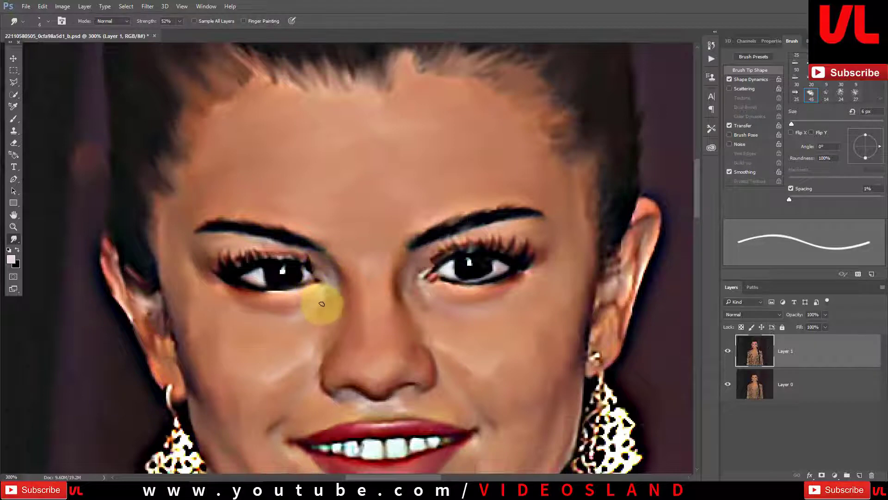
drag(315, 274, 333, 284)
key(bracketleft)
drag(437, 269, 427, 284)
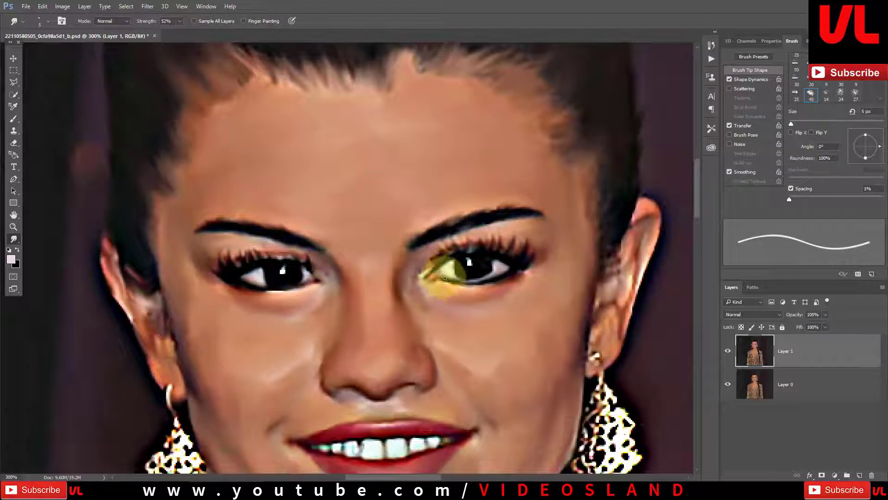
mouse_move(420, 281)
mouse_down()
mouse_move(437, 293)
mouse_move(492, 297)
mouse_move(526, 271)
mouse_up()
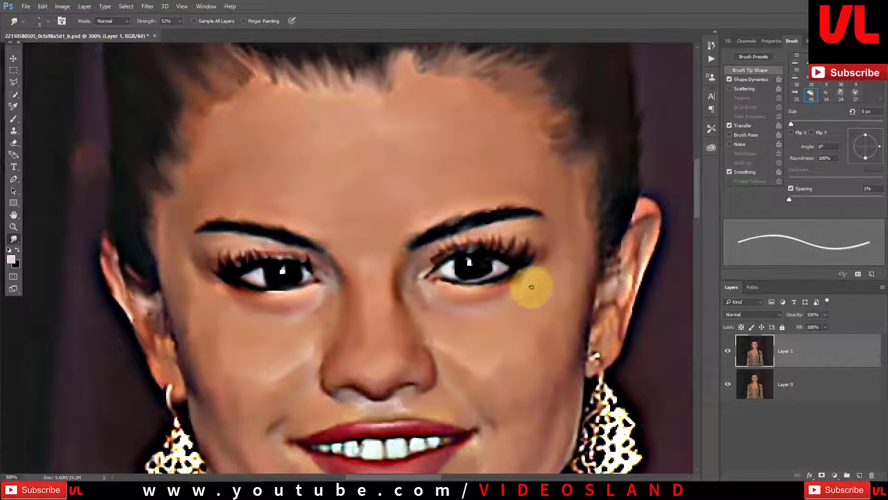
scroll(214, 353, down, 5)
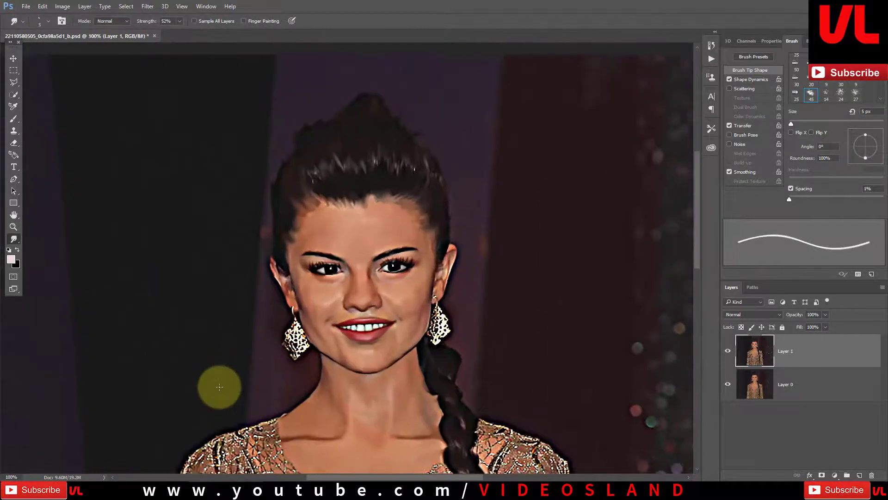
- Add a new empty layer above Layer 1 and set up a soft, low-opacity Brush
click(727, 350)
click(728, 351)
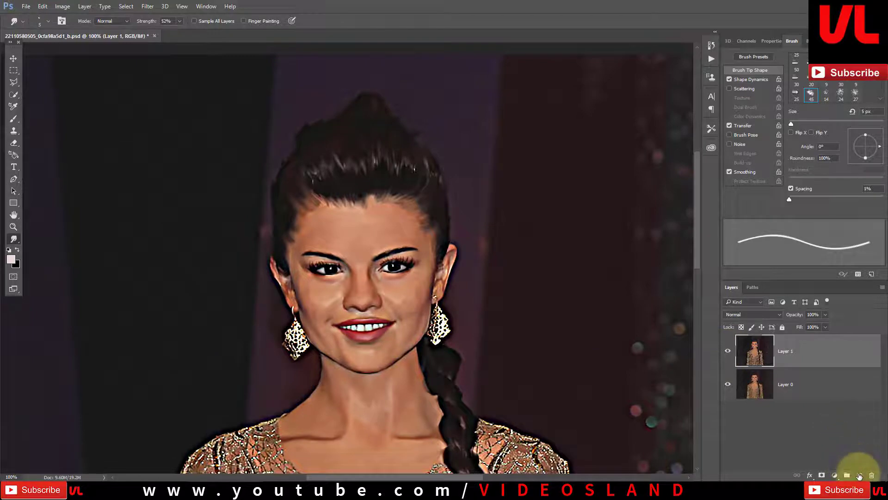
click(860, 475)
scroll(268, 253, up, 5)
key(F6)
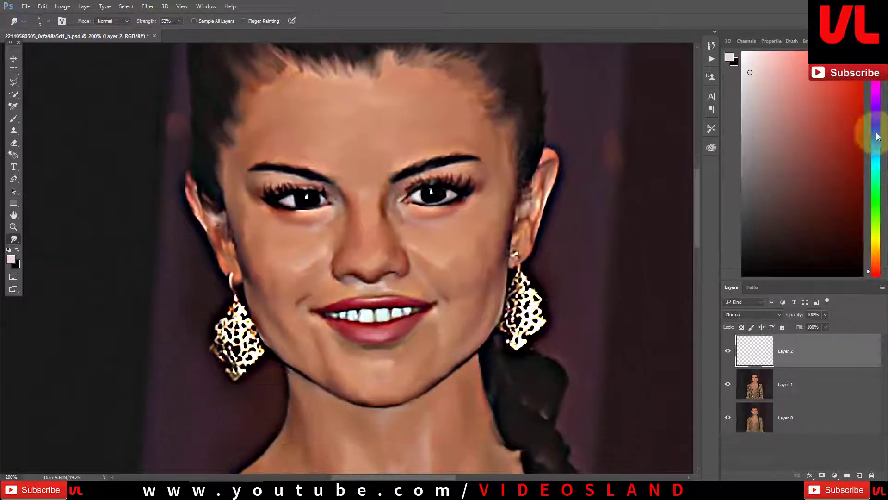
click(13, 119)
click(180, 20)
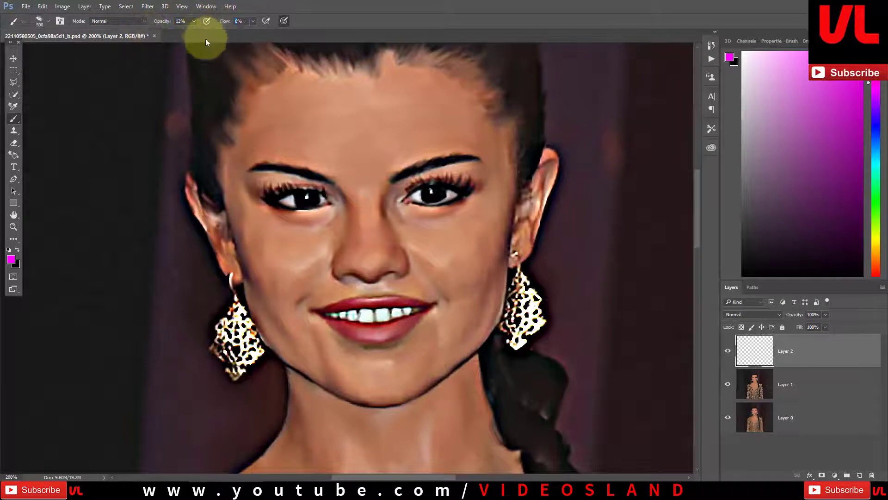
key(bracketleft)
key(bracketleft)
key(bracketleft)
- Paint soft pink blush on the right and left cheeks
drag(417, 297, 443, 243)
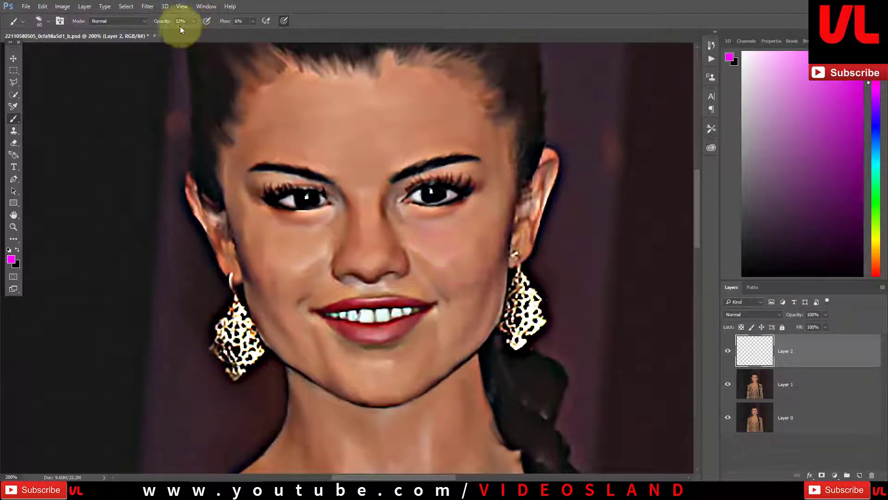
mouse_move(444, 238)
mouse_down()
mouse_move(472, 242)
mouse_move(460, 270)
mouse_move(456, 243)
mouse_up()
key(bracketleft)
key(bracketleft)
mouse_move(337, 251)
mouse_down()
mouse_move(272, 259)
mouse_move(271, 252)
mouse_move(305, 243)
mouse_move(278, 290)
mouse_move(270, 234)
mouse_move(283, 234)
mouse_move(285, 284)
mouse_up()
key(bracketleft)
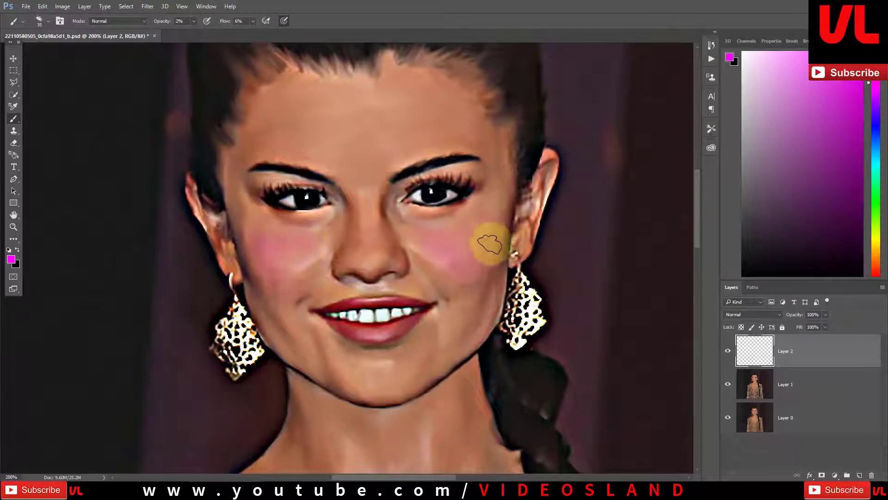
- Try cyan, dark green, magenta-red and orange paint colours while adjusting the brush size
click(869, 154)
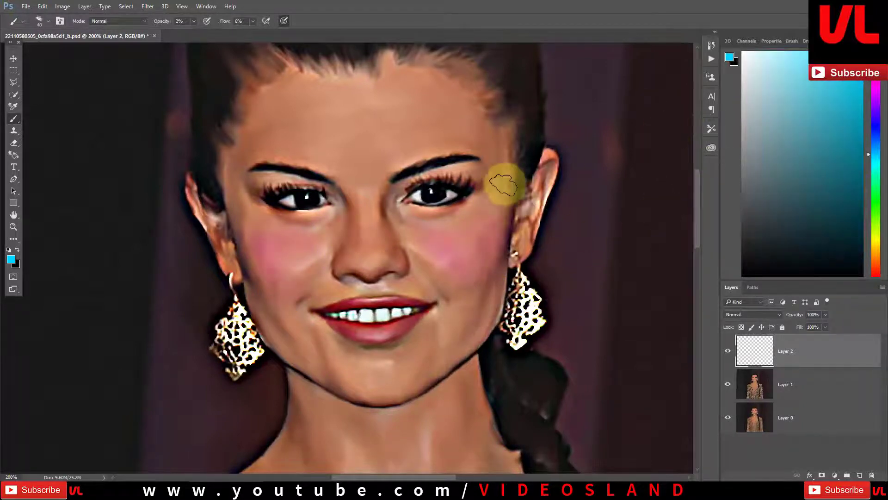
key(bracketright)
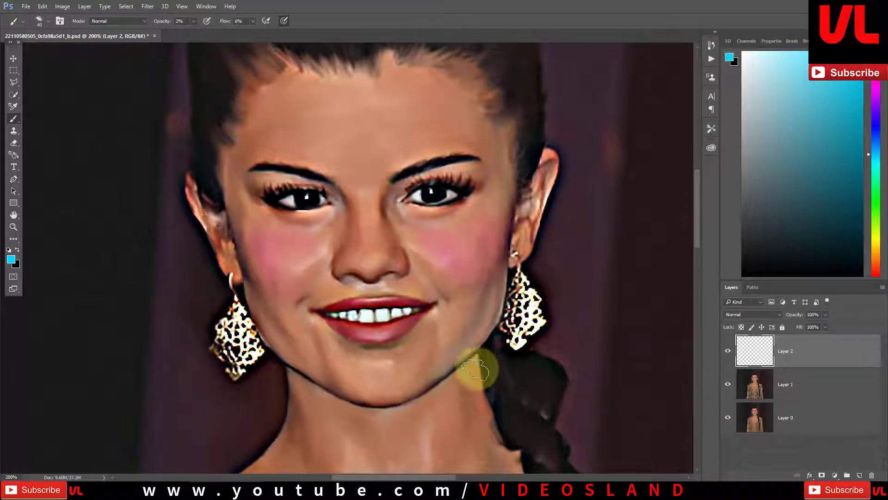
click(872, 193)
click(805, 196)
key(bracketright)
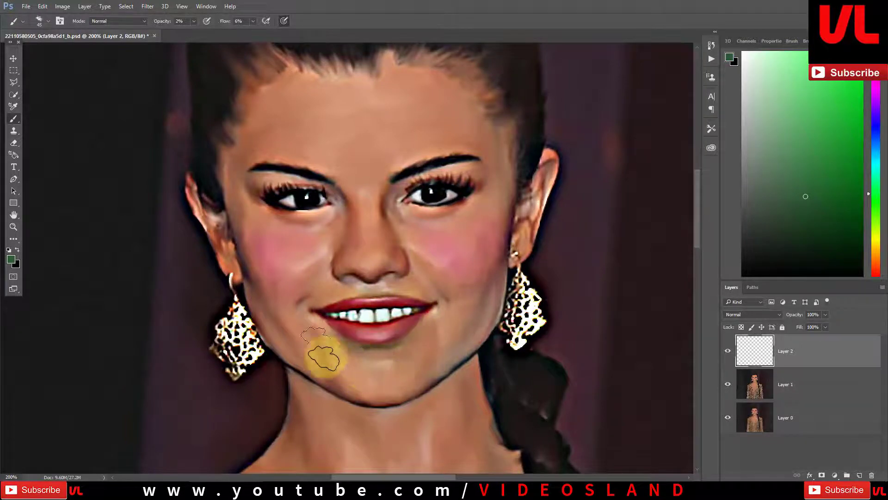
click(872, 76)
click(876, 262)
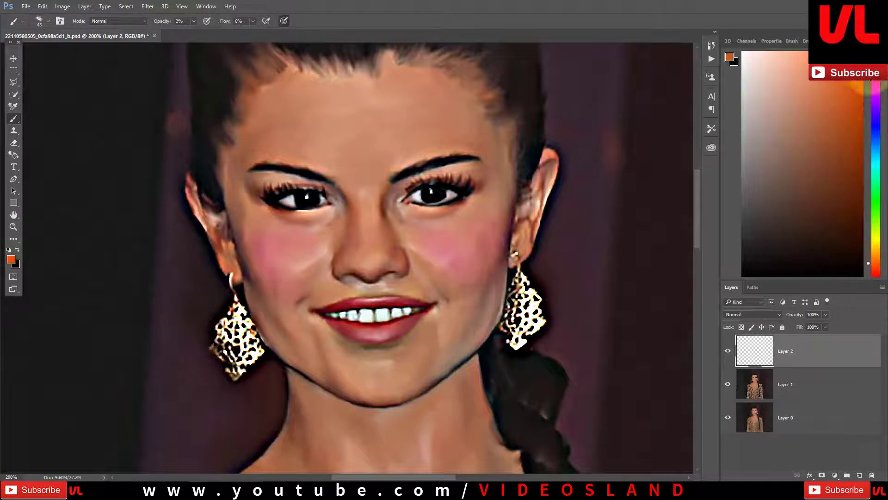
key(bracketleft)
key(bracketleft)
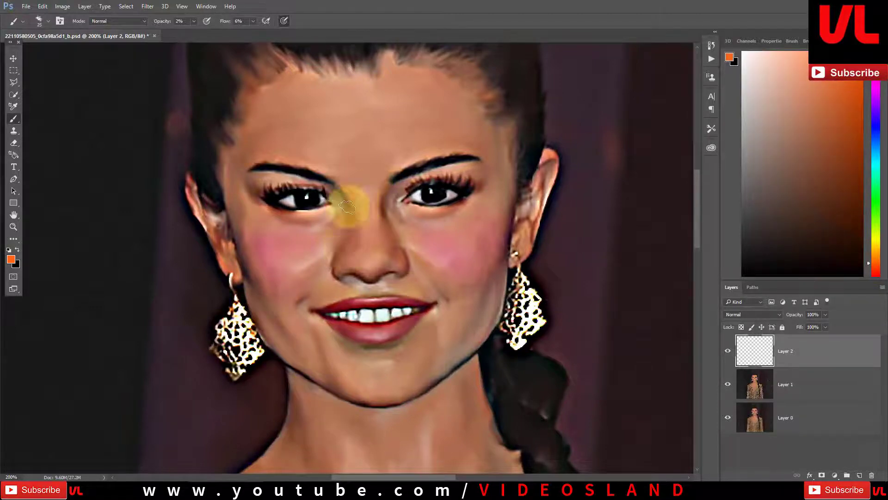
- Select Layer 2 and stamp all visible layers into a new merged Layer 3
key(alt+bracketleft)
key(ctrl+minus)
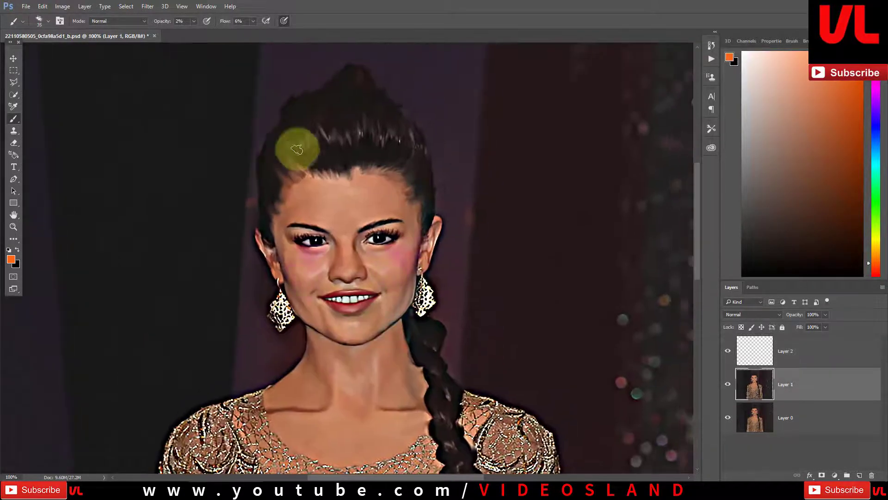
key(bracketright)
click(786, 356)
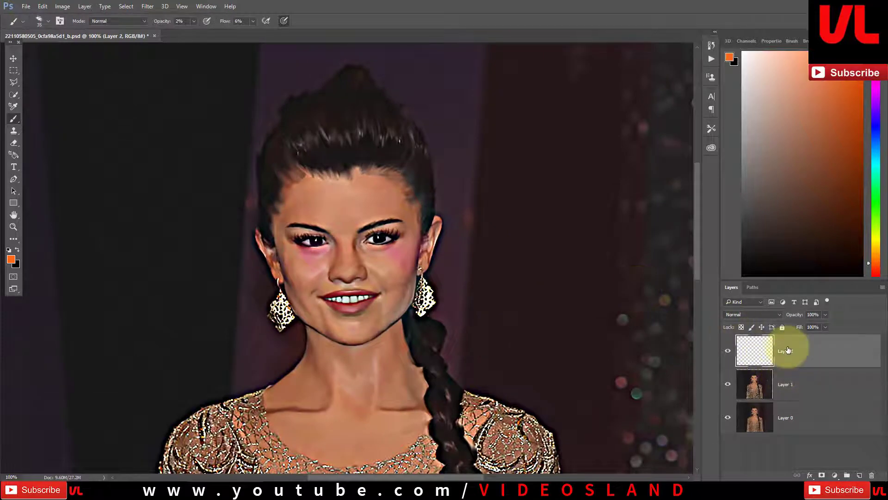
key(ctrl+shift+alt+e)
- Boost Color Intensity with Match Color, then add empty Layer 4 with green paint
click(62, 6)
mouse_move(104, 29)
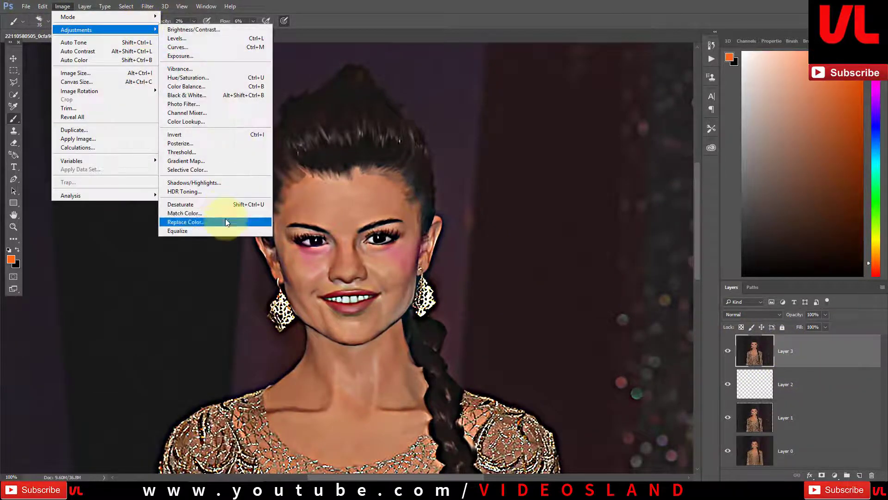
click(220, 214)
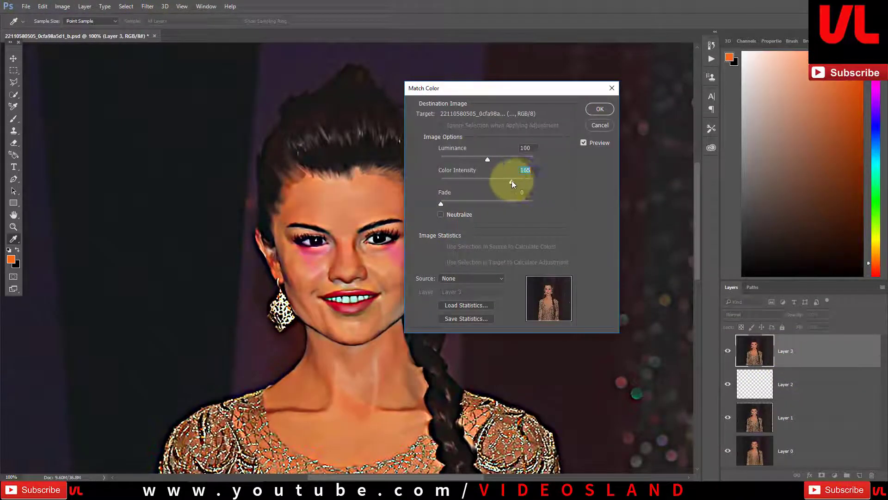
click(599, 109)
key(b)
click(859, 475)
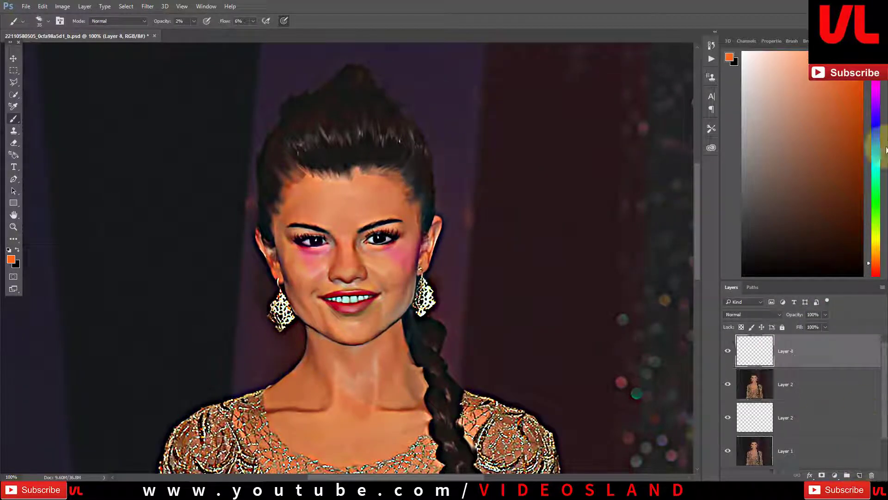
click(875, 199)
- Set brush Opacity to 7% and Flow to 14%, tint the chin yellow-green, and the jaw and hair cyan
drag(165, 22, 232, 21)
mouse_move(324, 305)
mouse_down()
mouse_move(319, 313)
mouse_move(370, 311)
mouse_move(315, 324)
mouse_move(329, 260)
mouse_up()
click(869, 158)
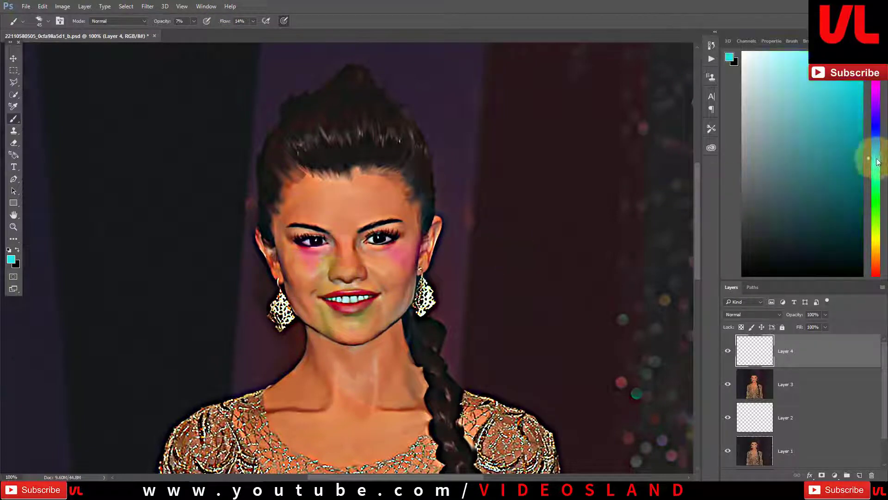
key(bracketright)
drag(416, 284, 392, 324)
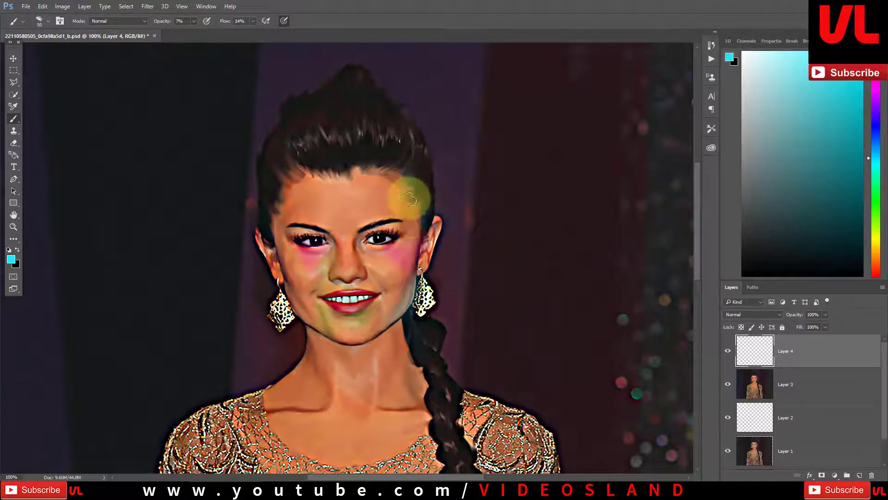
mouse_move(373, 85)
mouse_down()
mouse_move(387, 139)
mouse_move(389, 128)
mouse_move(446, 228)
mouse_move(439, 211)
mouse_move(441, 354)
mouse_up()
- Paint a yellow-orange patch on the cheek, then pick a darker green
click(875, 259)
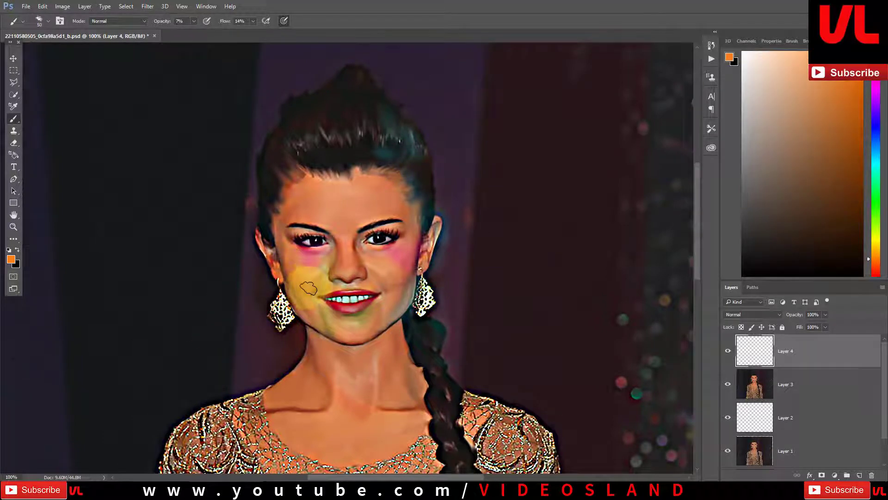
drag(375, 266, 387, 277)
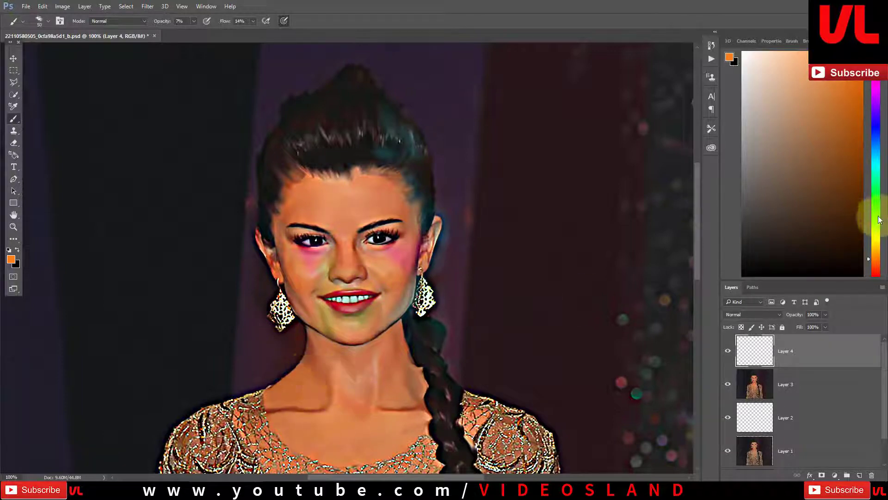
drag(880, 220, 876, 209)
click(818, 201)
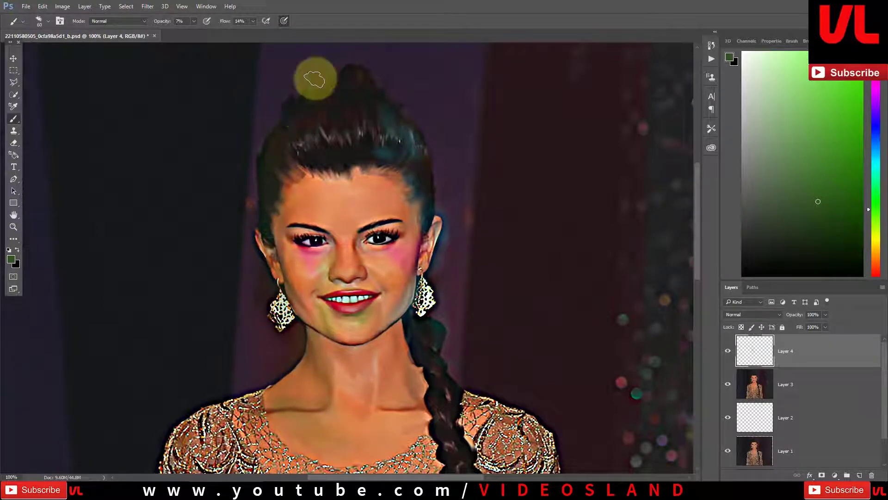
- Brush with white around the portrait, repeatedly adjusting the brush size
scroll(413, 377, down, 3)
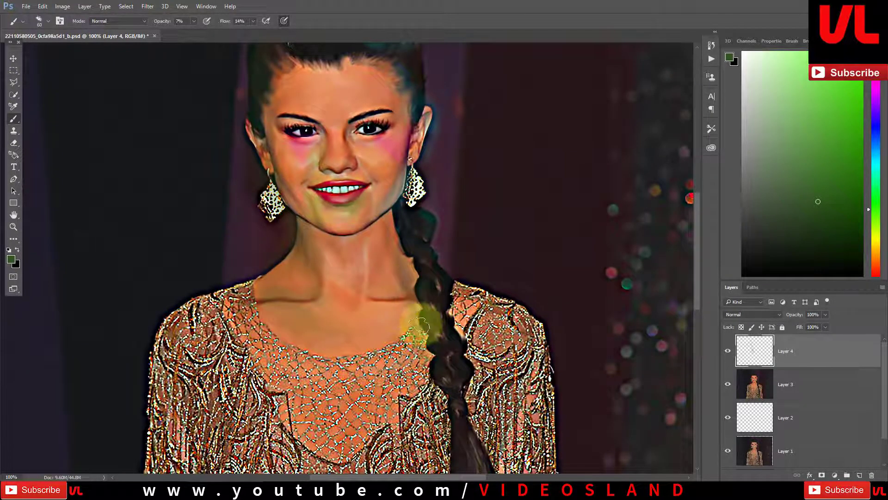
mouse_move(419, 324)
mouse_down()
mouse_move(431, 337)
mouse_move(425, 367)
mouse_up()
drag(826, 195, 720, 23)
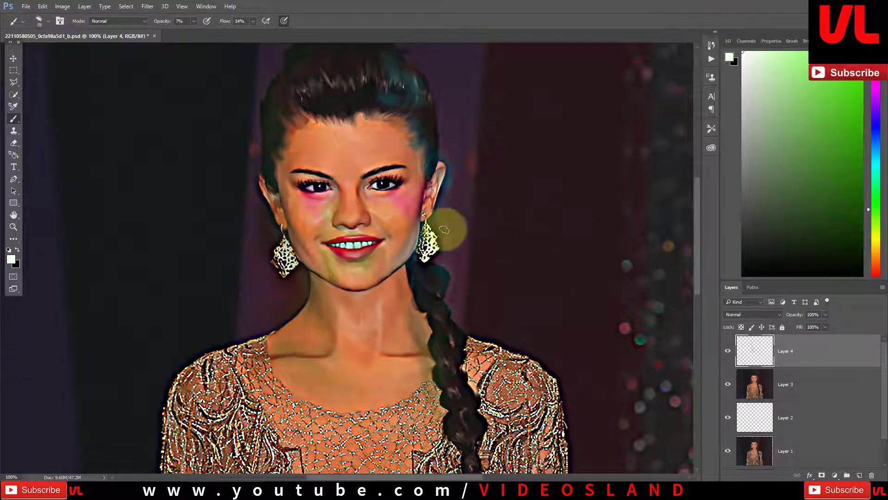
key(bracketleft)
key(bracketleft)
key(bracketleft)
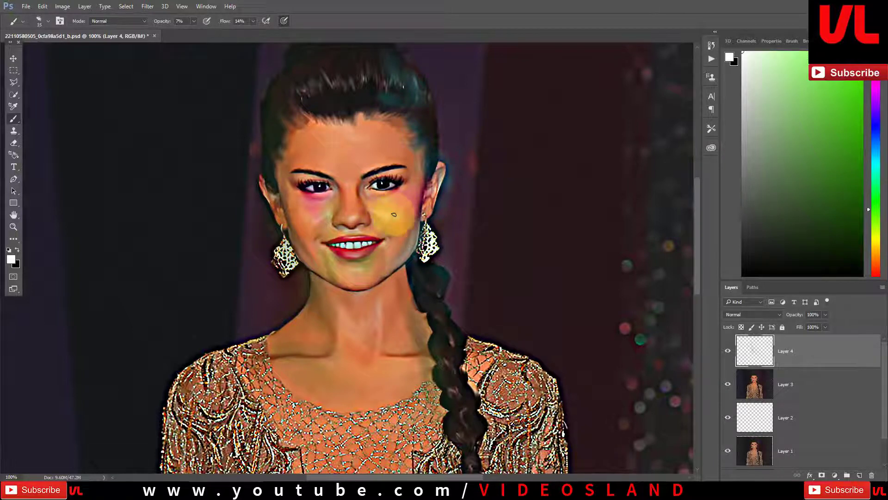
key(bracketright)
key(bracketleft)
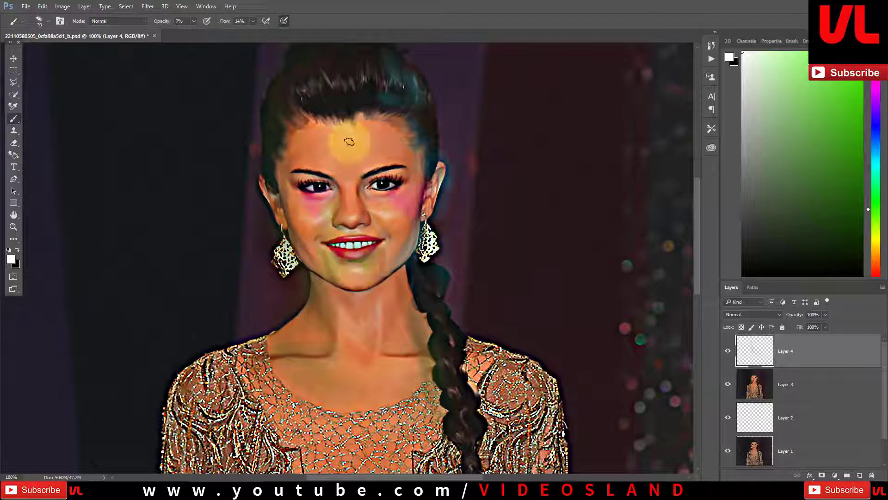
key(bracketright)
key(bracketright)
key(bracketright)
key(bracketleft)
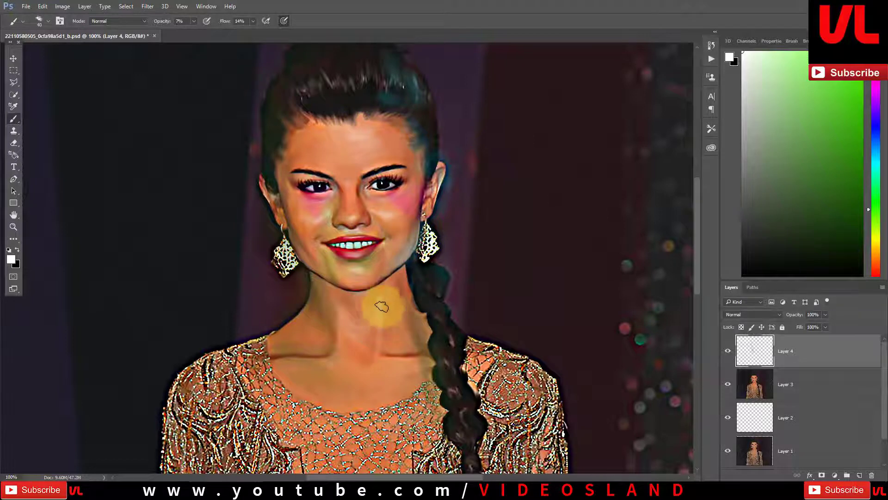
key(bracketright)
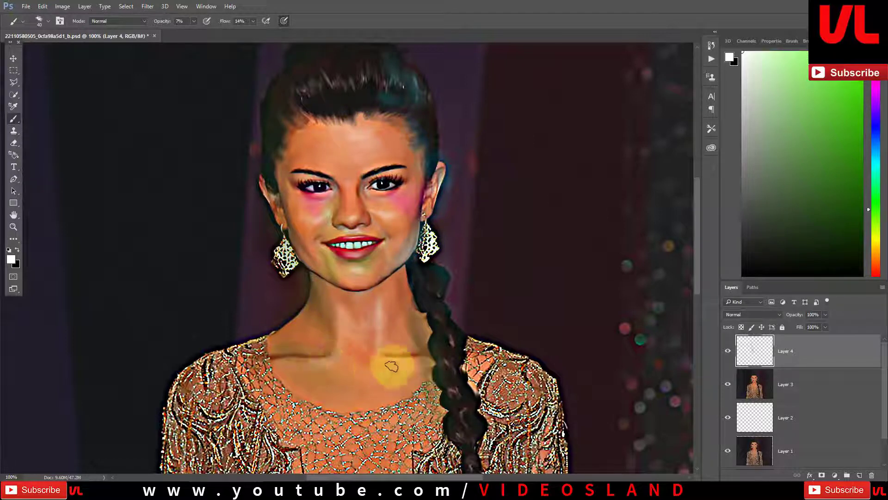
key(bracketright)
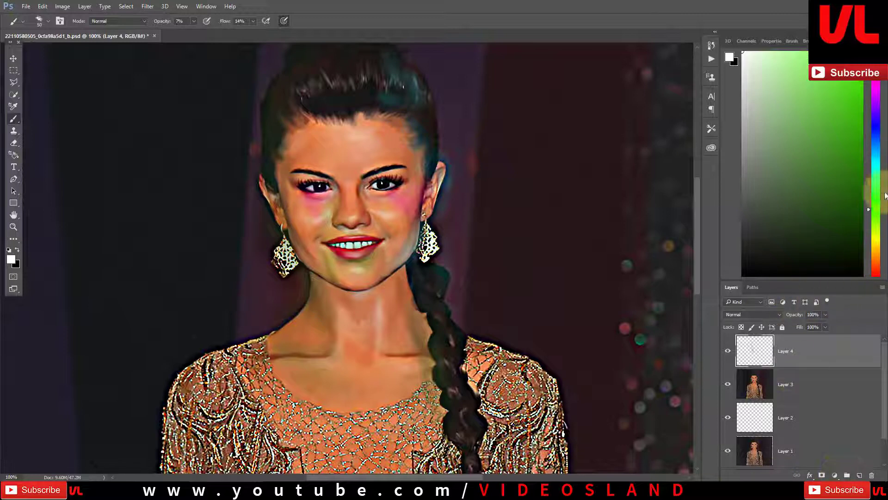
- Switch to magenta and brush soft tints around the hairline and neck
click(871, 89)
key(bracketleft)
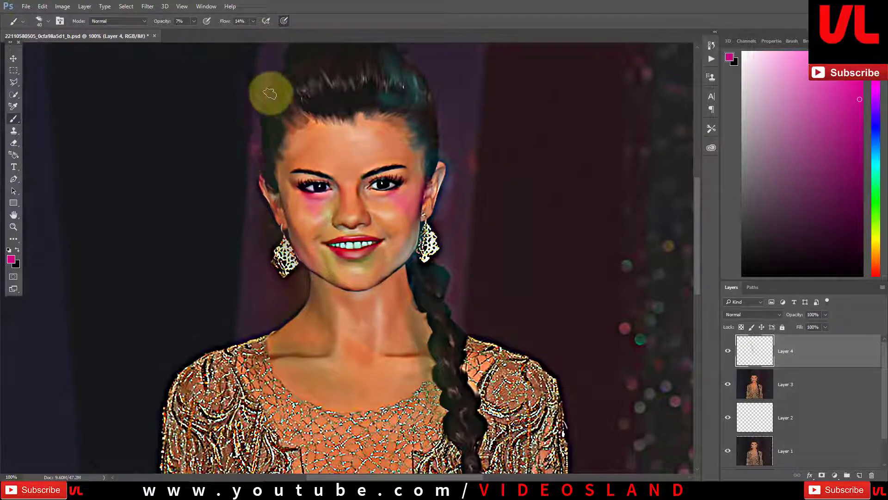
key(bracketright)
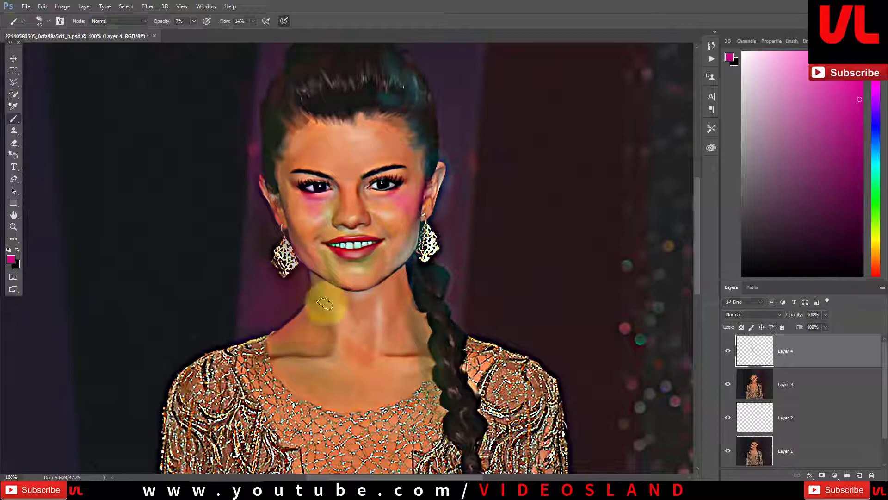
scroll(506, 347, down, 3)
- Stamp all visible layers into Layer 5 and switch to an enlarged Smudge Tool
key(ctrl+shift+alt+e)
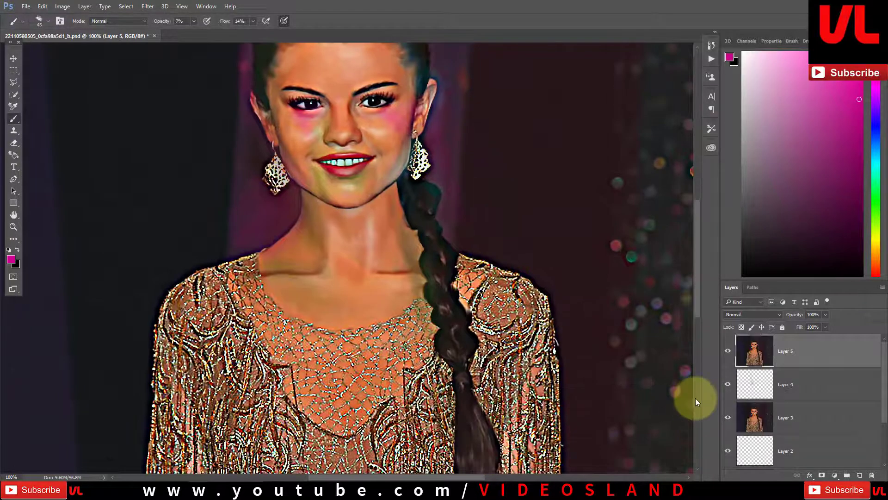
click(13, 239)
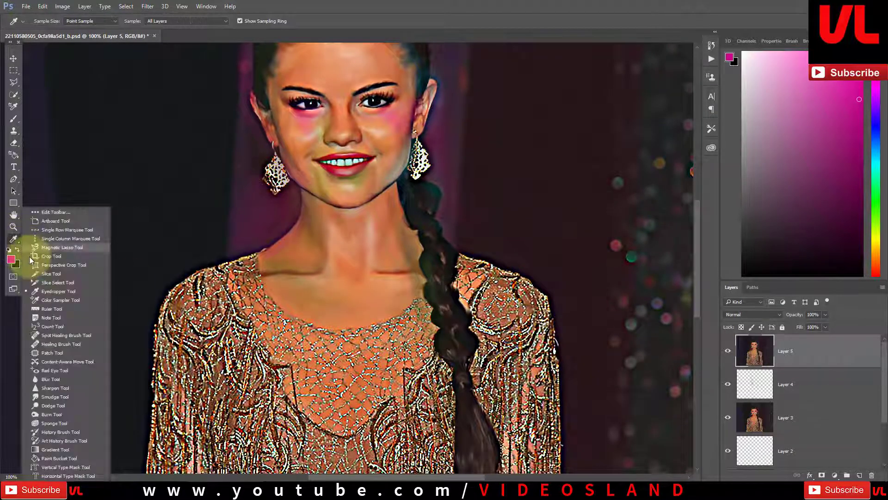
click(54, 393)
key(bracketright)
key(bracketright)
key(bracketright)
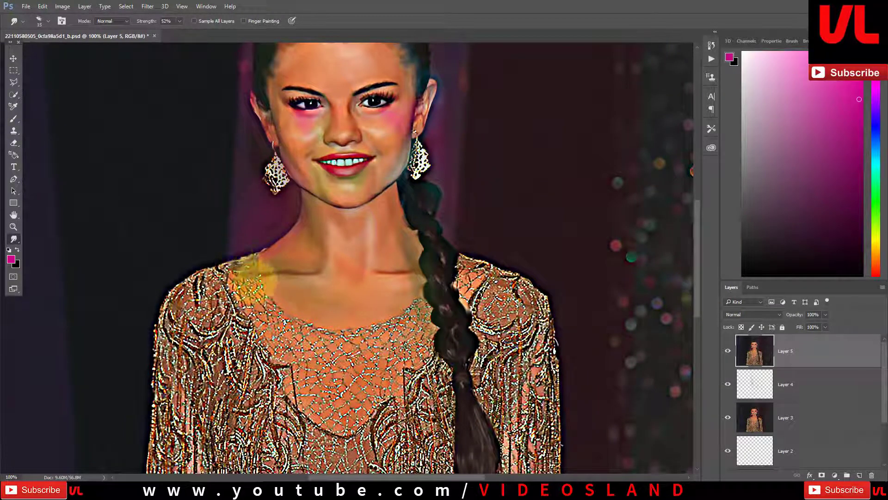
- Smear the lace near the neck, along the neckline toward the braid, and over the shoulder
drag(260, 291, 300, 343)
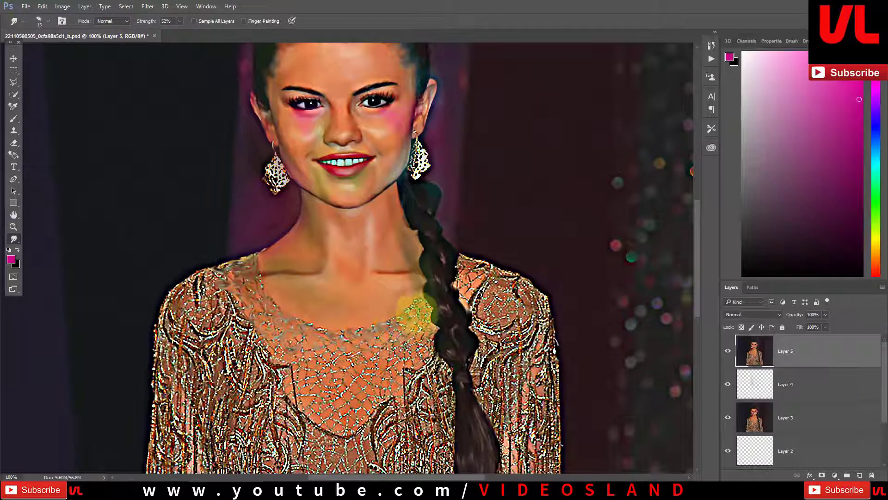
mouse_move(412, 308)
mouse_down()
mouse_move(327, 353)
mouse_move(480, 303)
mouse_up()
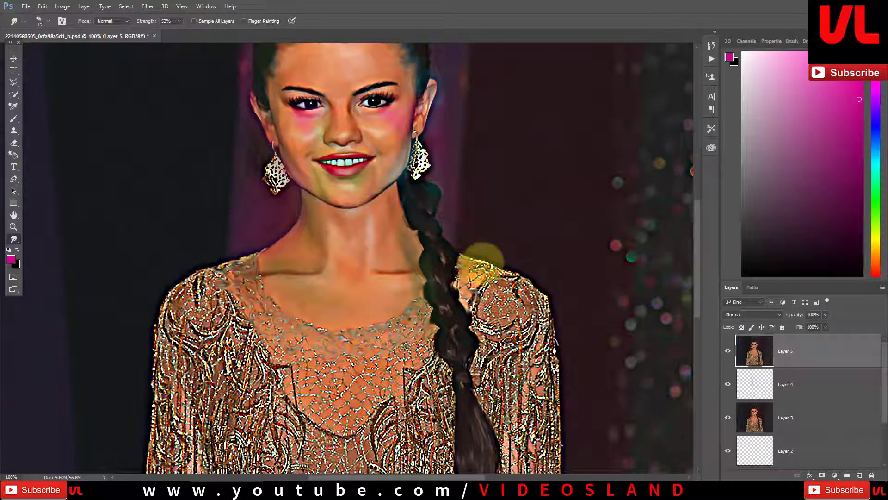
mouse_move(482, 264)
mouse_down()
mouse_move(477, 283)
mouse_move(525, 307)
mouse_move(495, 294)
mouse_move(482, 323)
mouse_move(502, 337)
mouse_move(551, 298)
mouse_move(442, 247)
mouse_move(462, 212)
mouse_move(460, 294)
mouse_move(488, 317)
mouse_move(526, 277)
mouse_move(482, 302)
mouse_move(521, 333)
mouse_move(493, 344)
mouse_move(486, 317)
mouse_move(516, 312)
mouse_move(459, 262)
mouse_up()
scroll(525, 272, down, 2)
key(bracketright)
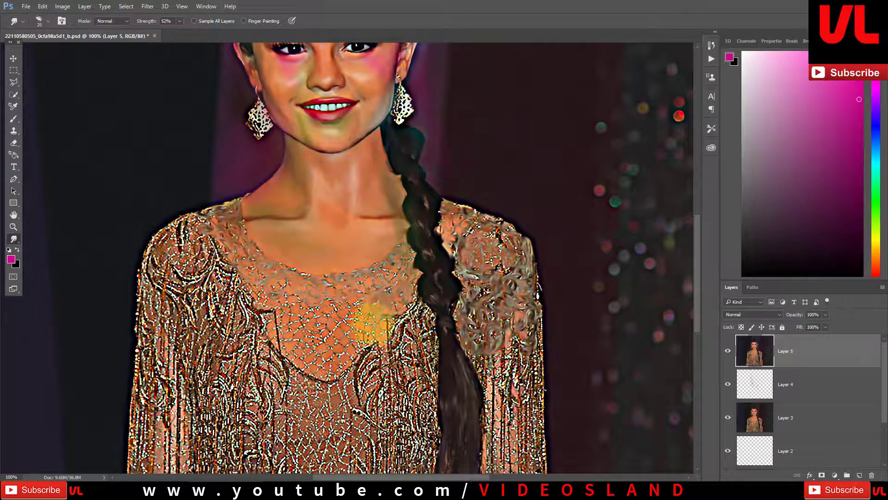
- Smudge the lace across the chest and left shoulder into swirls, then zoom out to the whole image
mouse_move(363, 336)
mouse_down()
mouse_move(341, 356)
mouse_move(297, 338)
mouse_move(288, 322)
mouse_up()
key(bracketright)
mouse_move(213, 234)
mouse_down()
mouse_move(179, 228)
mouse_move(149, 254)
mouse_move(188, 244)
mouse_move(198, 258)
mouse_move(152, 296)
mouse_move(224, 272)
mouse_move(217, 248)
mouse_move(148, 367)
mouse_move(162, 341)
mouse_move(198, 312)
mouse_move(244, 301)
mouse_move(206, 333)
mouse_move(215, 368)
mouse_move(257, 347)
mouse_move(199, 390)
mouse_move(134, 357)
mouse_move(195, 384)
mouse_move(214, 410)
mouse_move(254, 376)
mouse_move(283, 367)
mouse_move(295, 382)
mouse_move(403, 377)
mouse_move(429, 313)
mouse_move(424, 354)
mouse_move(397, 363)
mouse_move(436, 371)
mouse_move(411, 388)
mouse_move(374, 386)
mouse_move(422, 416)
mouse_up()
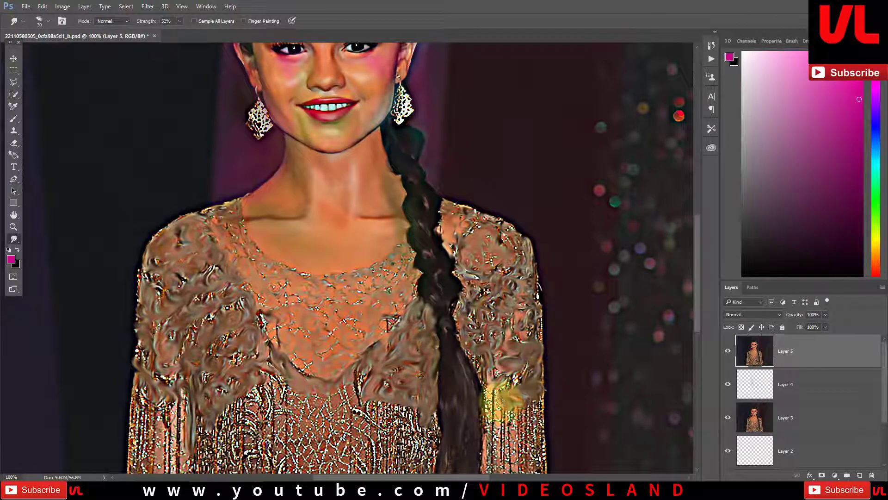
mouse_move(496, 392)
mouse_down()
mouse_move(510, 315)
mouse_move(533, 362)
mouse_up()
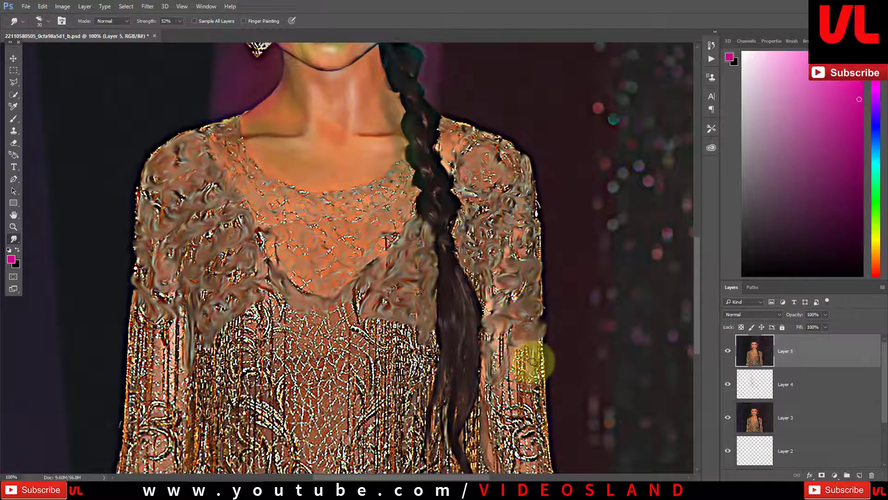
key(ctrl+minus)
key(ctrl+minus)
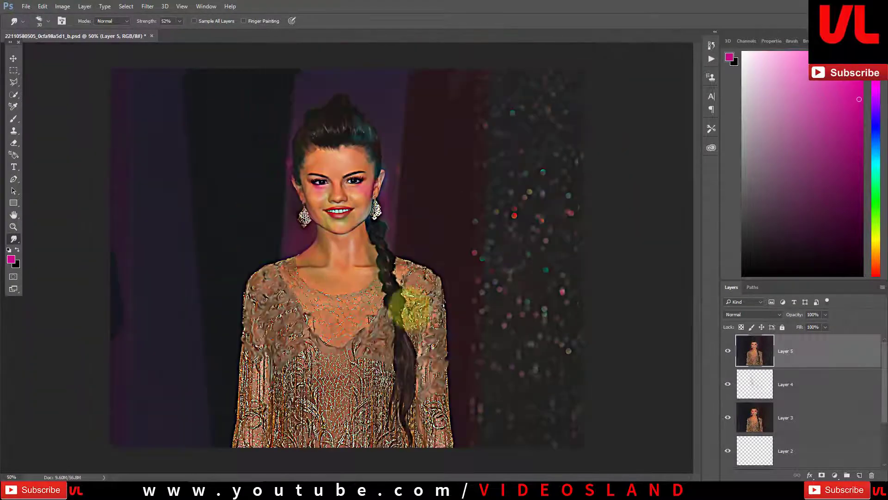
- Add a new layer, set brush opacity to 21%, and paint pink along the hair's right edge
key(ctrl+shift+alt+n)
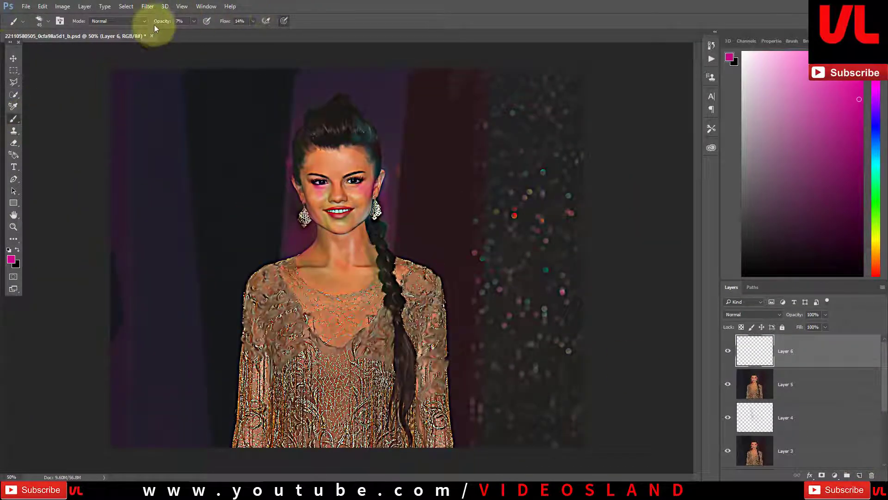
drag(154, 24, 226, 24)
alt+click(387, 178)
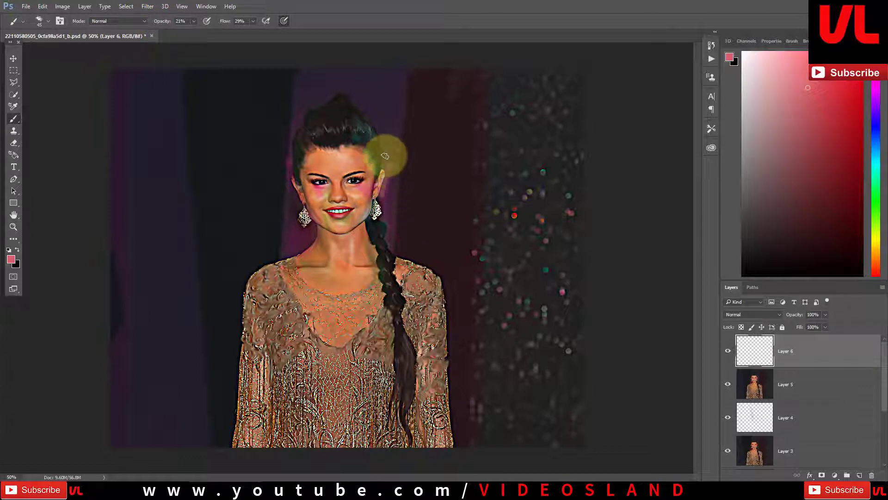
drag(371, 116, 382, 162)
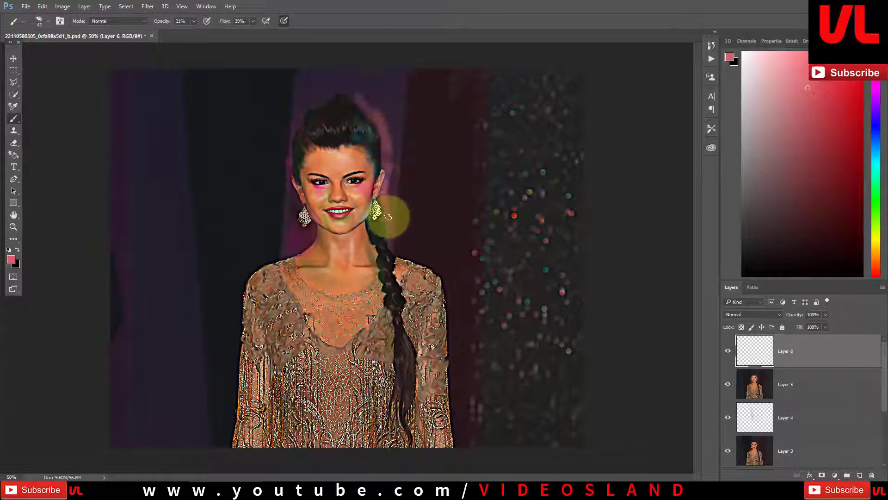
- Sample tan from the dress and paint soft tan strokes along the dress's right edge
alt+click(413, 259)
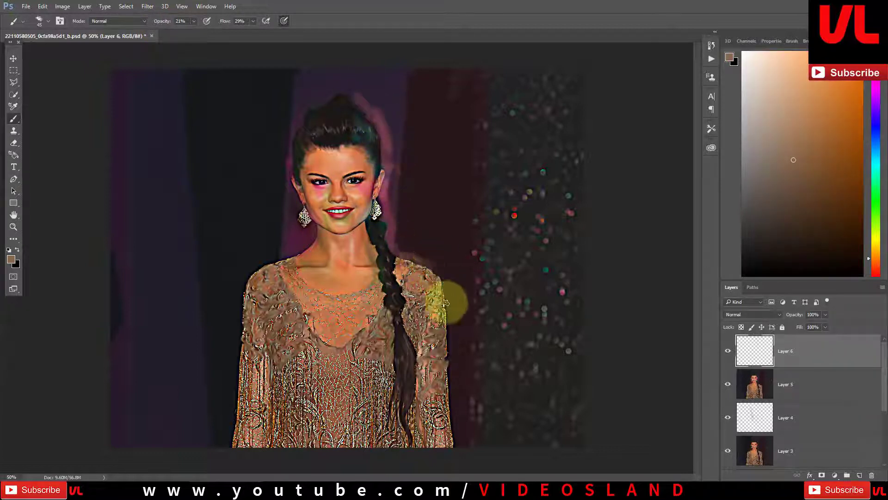
drag(440, 258, 457, 324)
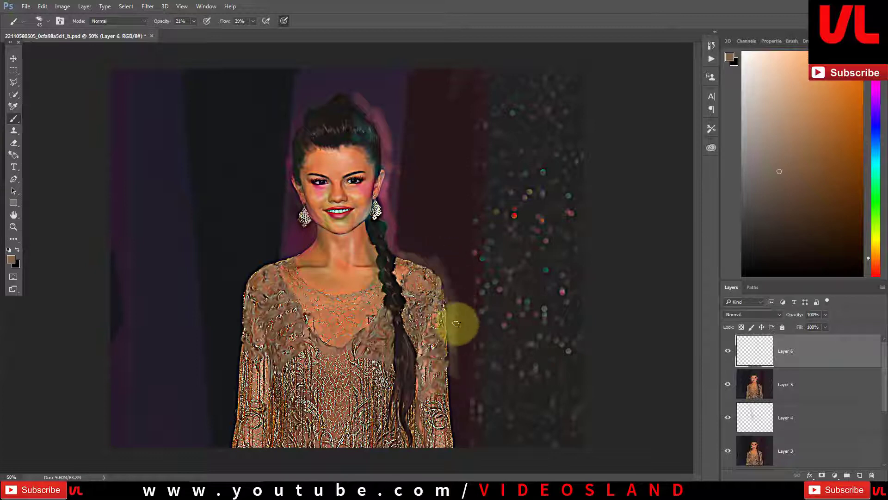
alt+click(390, 236)
alt+click(405, 271)
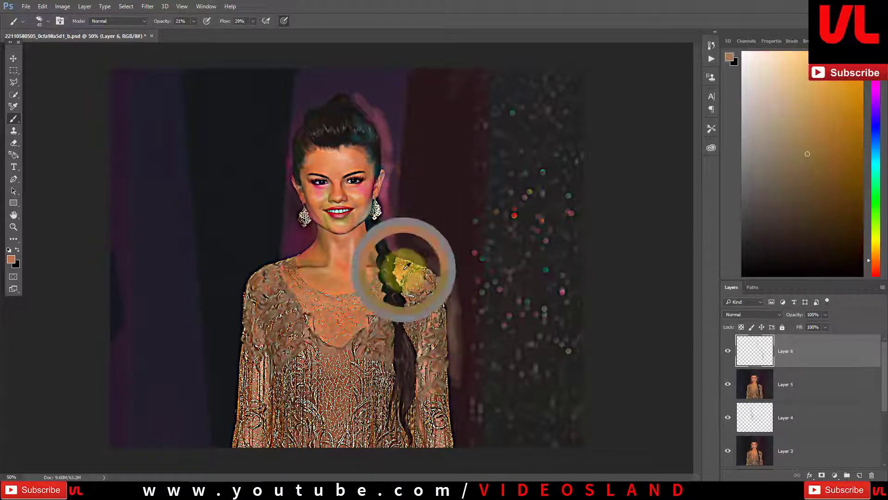
drag(416, 252, 452, 341)
- Paint golden tan strokes along the right and left sides of the hair
alt+click(364, 203)
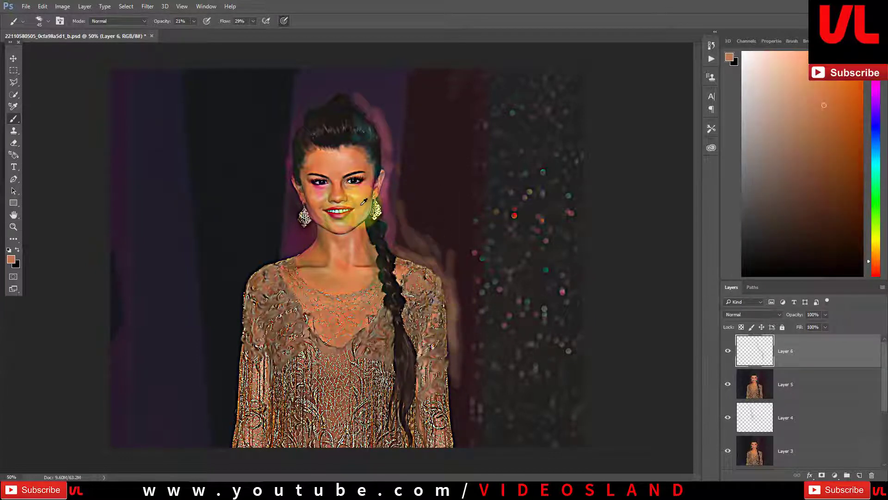
alt+click(396, 187)
mouse_move(387, 178)
mouse_down()
mouse_move(390, 113)
mouse_move(407, 234)
mouse_move(379, 198)
mouse_up()
alt+click(323, 200)
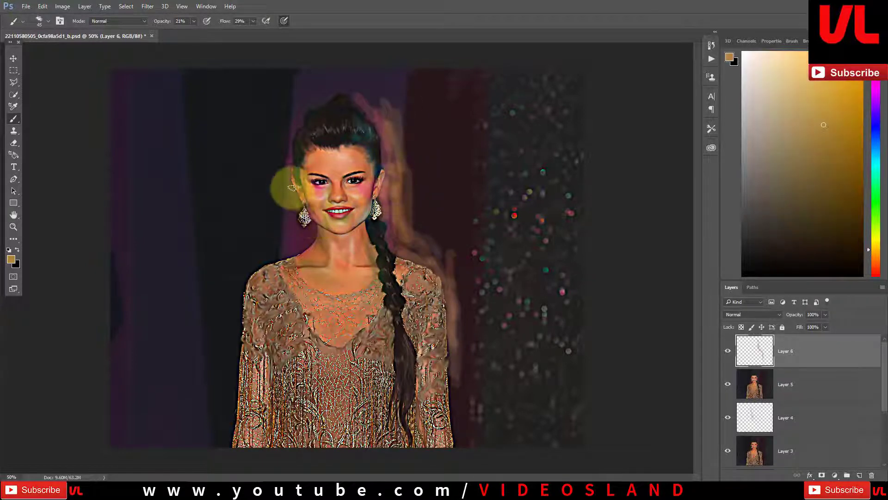
mouse_move(287, 188)
mouse_down()
mouse_move(318, 99)
mouse_move(305, 233)
mouse_up()
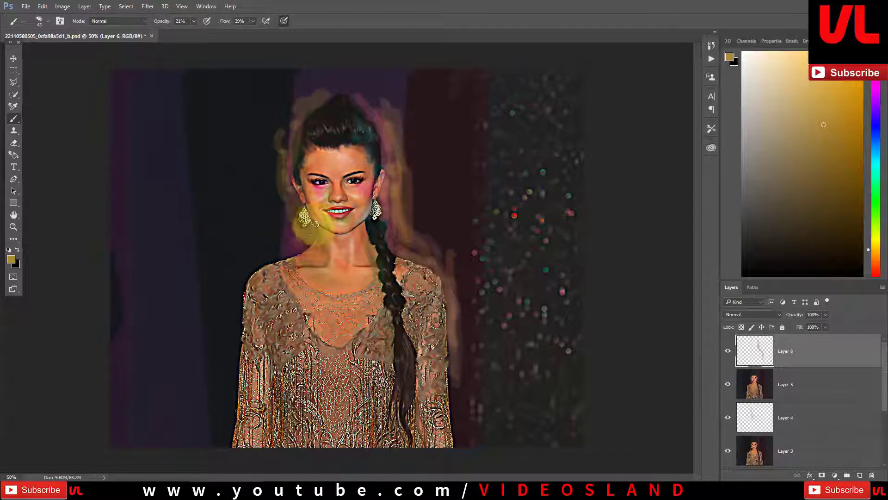
- Paint soft brownish tan over the left shoulder's edge
alt+click(259, 277)
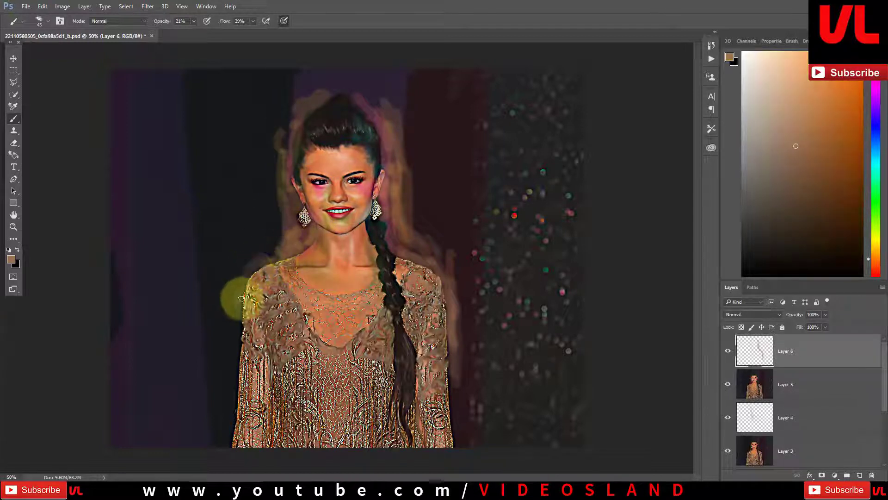
drag(236, 305, 257, 360)
alt+click(242, 356)
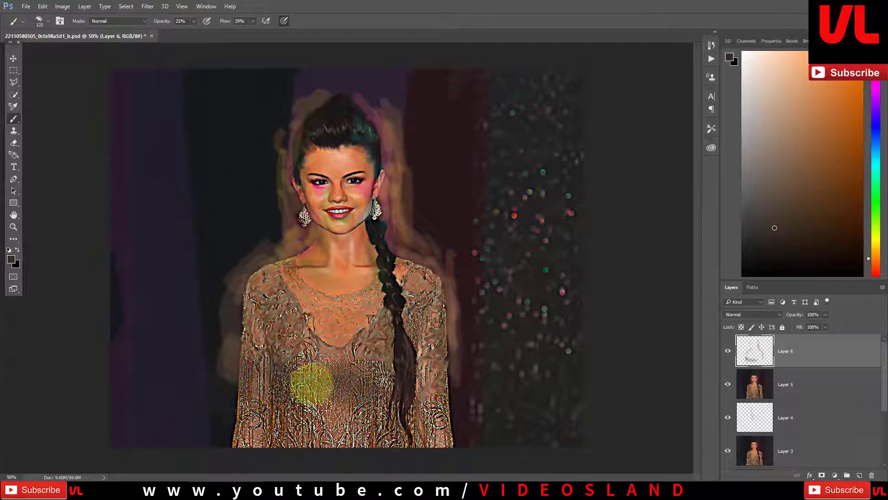
alt+click(366, 396)
- Paint pink strokes across the lower dress, right sleeve and lower-left dress
alt+click(317, 199)
mouse_move(318, 307)
mouse_down()
mouse_move(298, 427)
mouse_move(341, 390)
mouse_move(250, 421)
mouse_move(287, 423)
mouse_up()
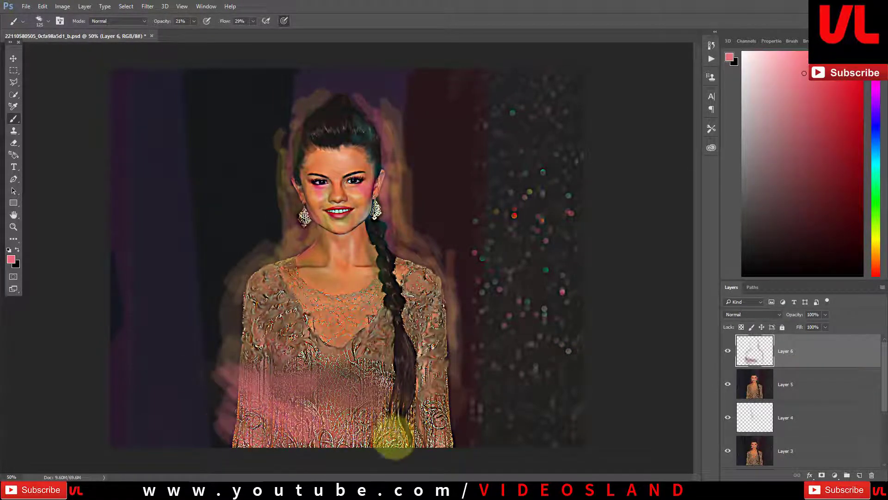
drag(391, 432, 433, 426)
mouse_move(453, 394)
mouse_down()
mouse_move(428, 277)
mouse_move(468, 347)
mouse_move(468, 419)
mouse_up()
mouse_move(277, 370)
mouse_down()
mouse_move(341, 361)
mouse_move(238, 357)
mouse_up()
alt+click(256, 293)
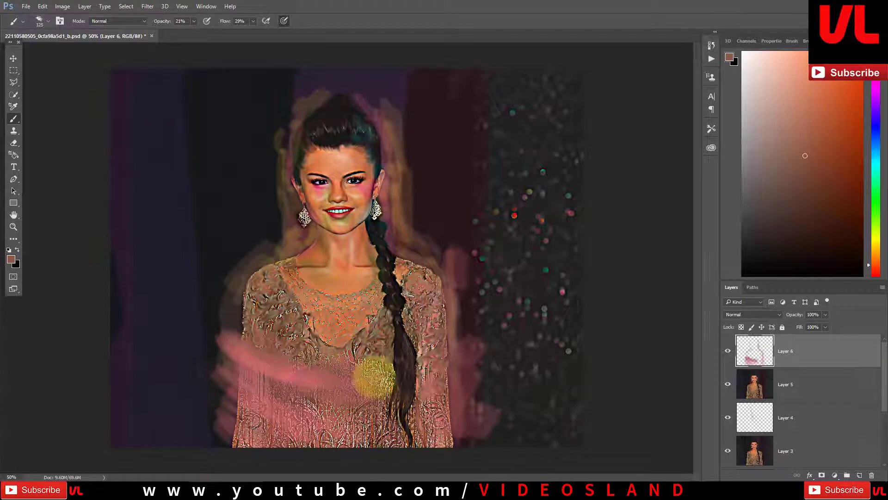
- Set brush opacity to 36% and flow to 61%, then paint a dark stroke across the lower-left dress
click(177, 22)
drag(177, 22, 249, 19)
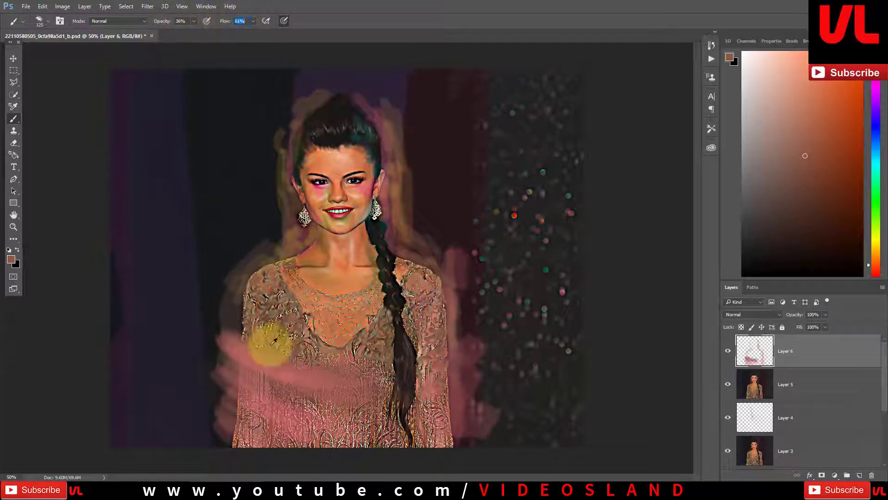
alt+click(267, 347)
drag(317, 376, 316, 368)
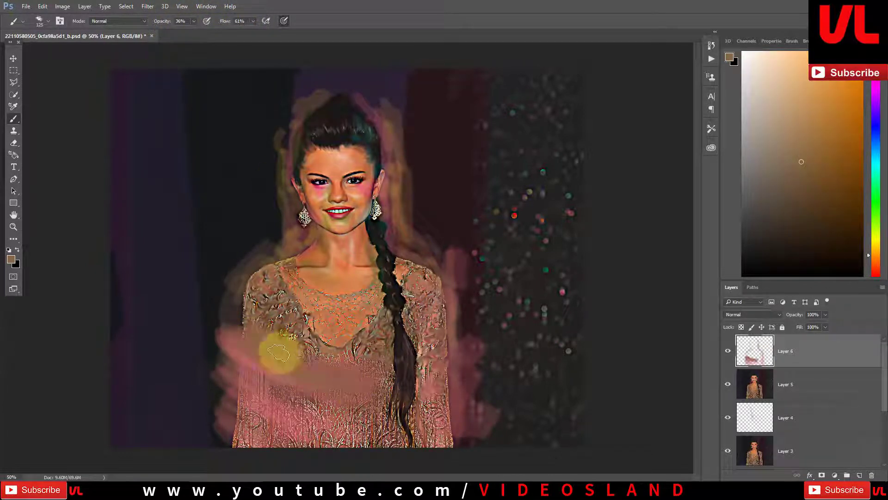
alt+click(254, 347)
mouse_move(236, 335)
mouse_down()
mouse_move(300, 372)
mouse_move(248, 347)
mouse_up()
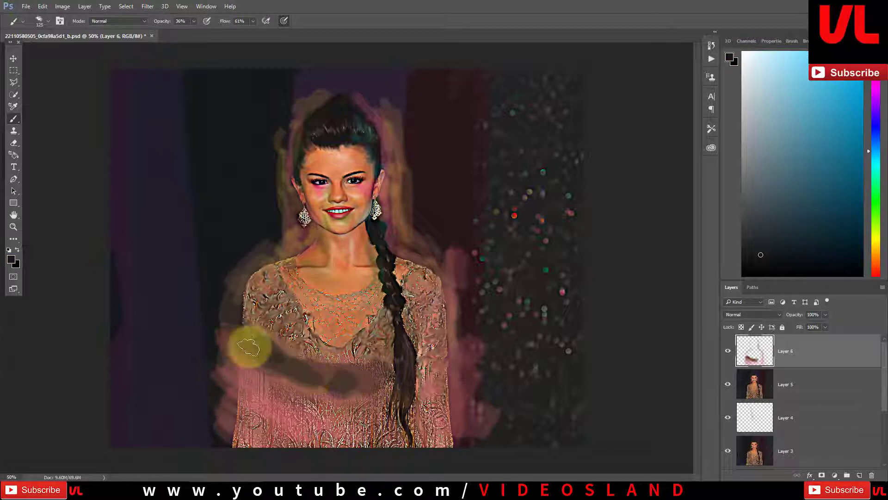
- Sample a darker orange-brown and paint a brown stroke across the lower dress
alt+click(451, 340)
click(425, 379)
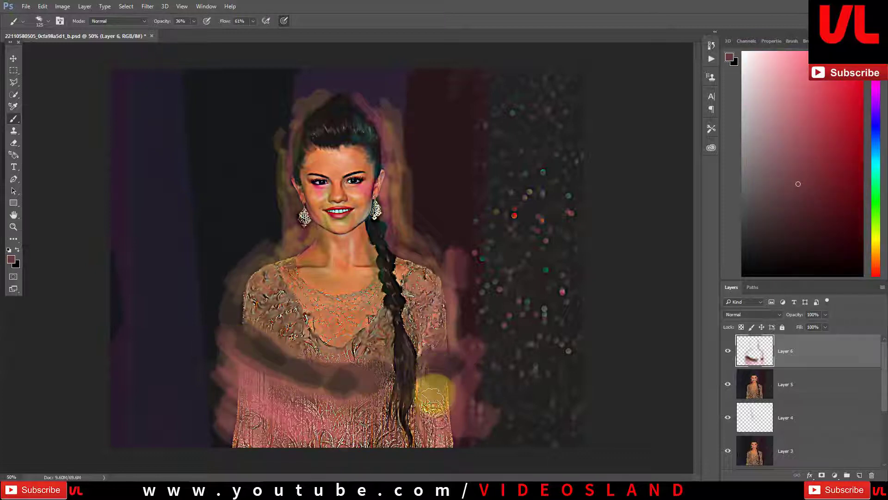
alt+click(244, 378)
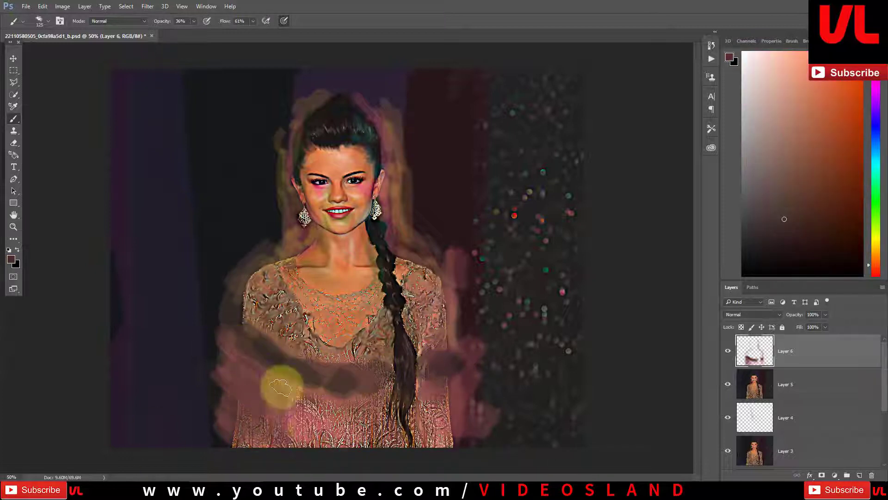
mouse_move(280, 387)
mouse_down()
mouse_move(353, 411)
mouse_move(379, 435)
mouse_up()
- Paint maroon-pink strokes on the right background and brown strokes down the left background
alt+click(426, 410)
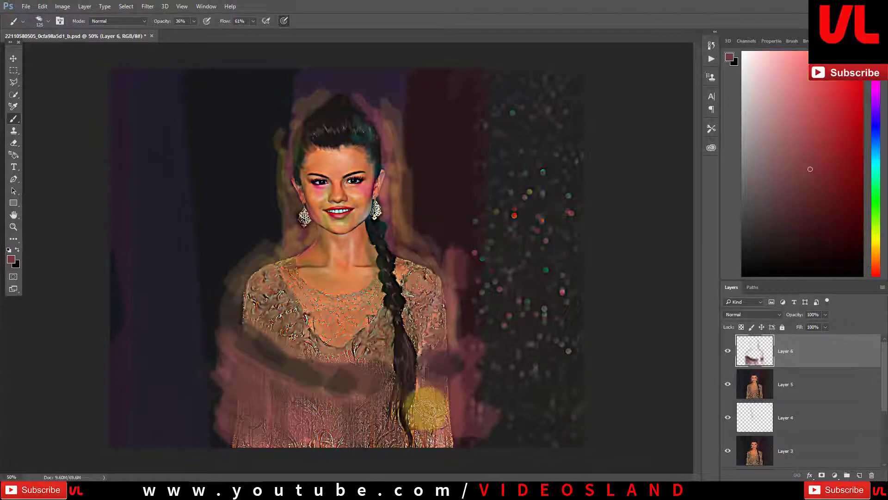
drag(452, 433, 500, 305)
alt+click(252, 327)
mouse_move(148, 250)
mouse_down()
mouse_move(148, 337)
mouse_move(112, 451)
mouse_up()
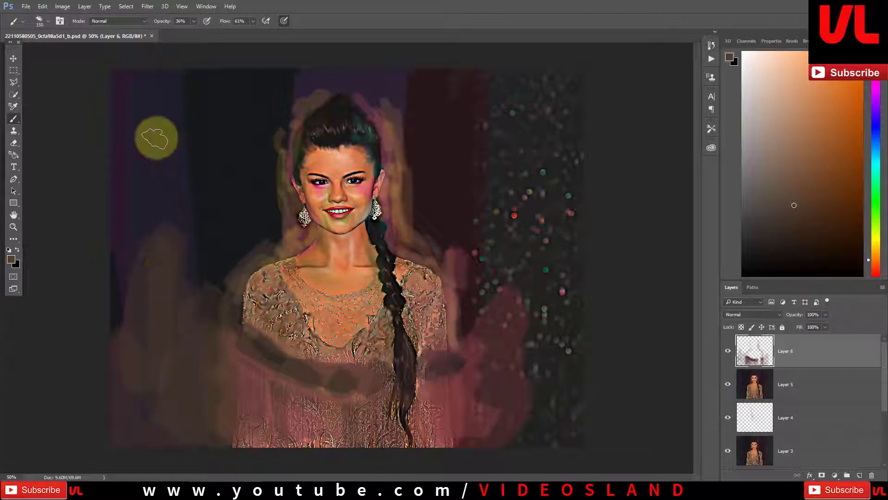
- Brush brown over the left background strip, beside the neck and across the lower dress
drag(155, 134, 126, 64)
mouse_move(180, 296)
mouse_down()
mouse_move(244, 224)
mouse_move(273, 221)
mouse_move(272, 131)
mouse_move(230, 123)
mouse_move(199, 95)
mouse_move(272, 76)
mouse_move(159, 188)
mouse_move(214, 173)
mouse_move(221, 315)
mouse_up()
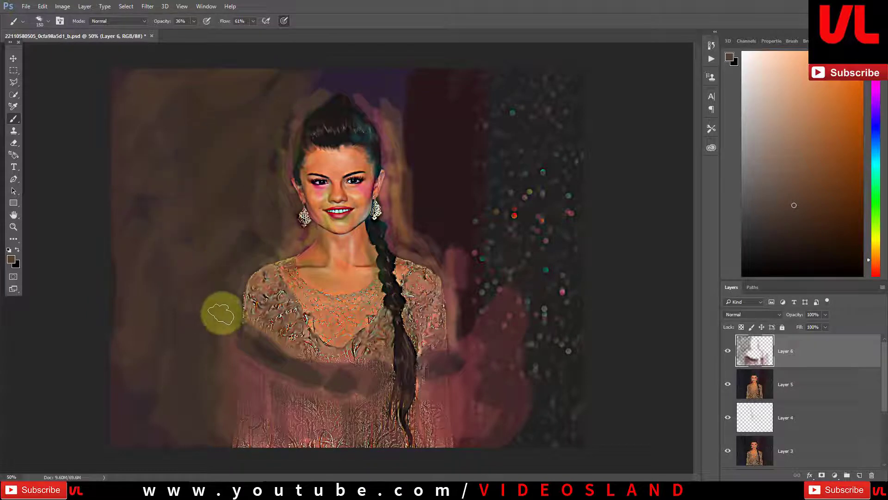
mouse_move(223, 376)
mouse_down()
mouse_move(284, 429)
mouse_move(259, 446)
mouse_up()
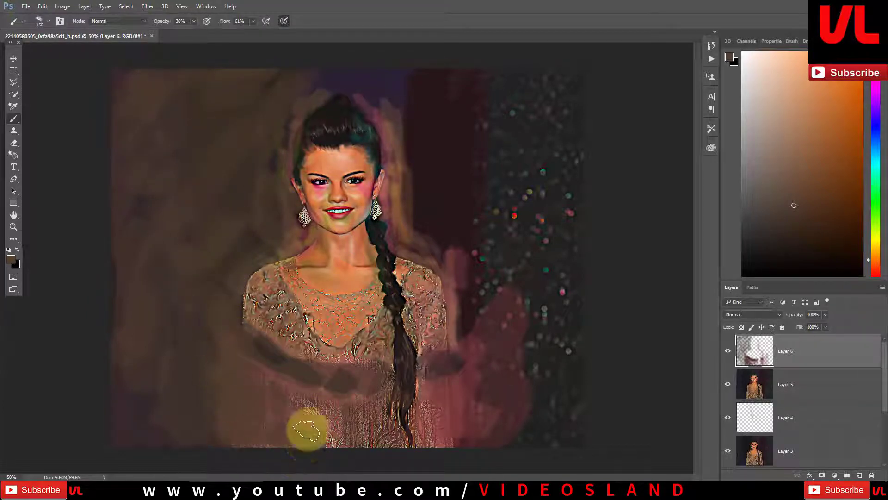
mouse_move(307, 430)
mouse_down()
mouse_move(369, 398)
mouse_move(319, 438)
mouse_move(430, 431)
mouse_move(377, 400)
mouse_move(439, 377)
mouse_up()
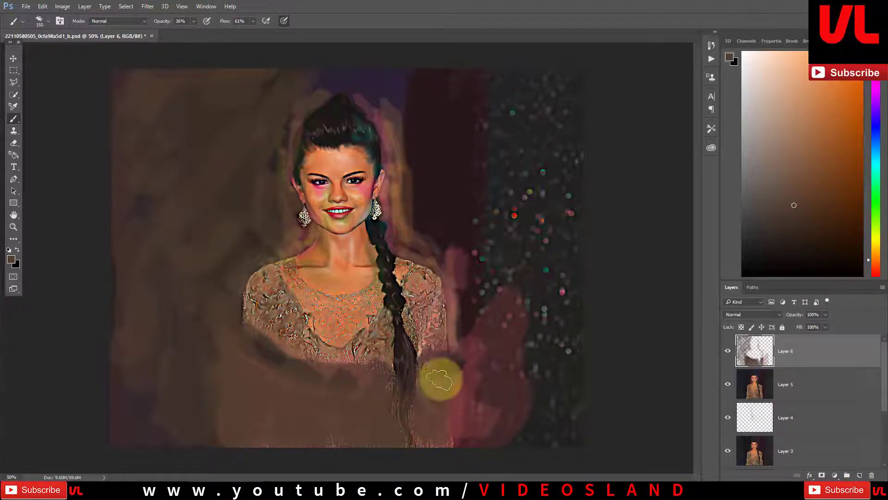
- Darken the background above the hair and paint orange-brown over the right-side bokeh dots
alt+click(557, 317)
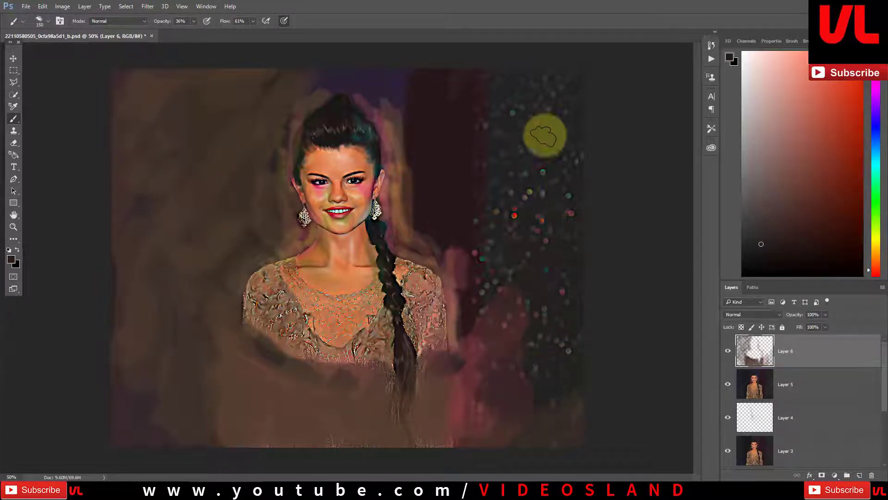
mouse_move(397, 88)
mouse_down()
mouse_move(298, 79)
mouse_move(555, 70)
mouse_move(467, 159)
mouse_move(455, 209)
mouse_move(432, 214)
mouse_move(392, 154)
mouse_up()
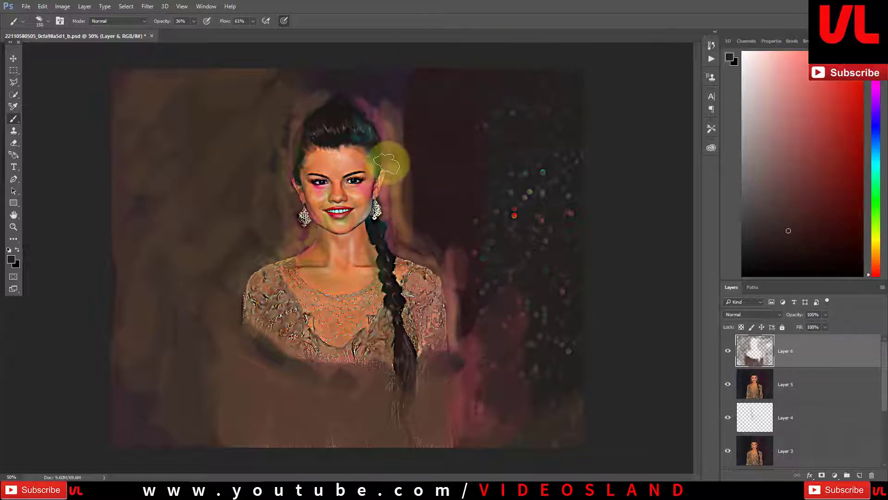
alt+click(418, 148)
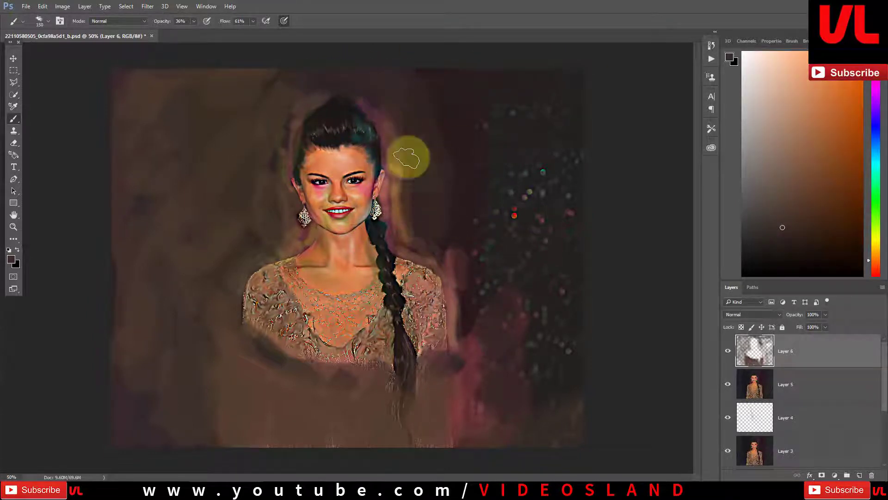
mouse_move(407, 157)
mouse_down()
mouse_move(486, 307)
mouse_move(486, 204)
mouse_move(561, 165)
mouse_move(542, 262)
mouse_move(548, 373)
mouse_move(456, 183)
mouse_move(581, 69)
mouse_move(536, 153)
mouse_move(521, 142)
mouse_move(559, 317)
mouse_move(470, 272)
mouse_move(435, 327)
mouse_move(445, 365)
mouse_move(324, 383)
mouse_move(264, 436)
mouse_move(349, 422)
mouse_move(217, 338)
mouse_move(287, 363)
mouse_move(293, 333)
mouse_move(251, 347)
mouse_move(345, 362)
mouse_move(289, 367)
mouse_move(347, 366)
mouse_up()
alt+click(435, 327)
alt+click(287, 362)
alt+click(337, 351)
- Shrink the brush to 90 and paint pale and pinkish-red strokes along both dress edges
key(bracketleft)
key(bracketleft)
key(bracketleft)
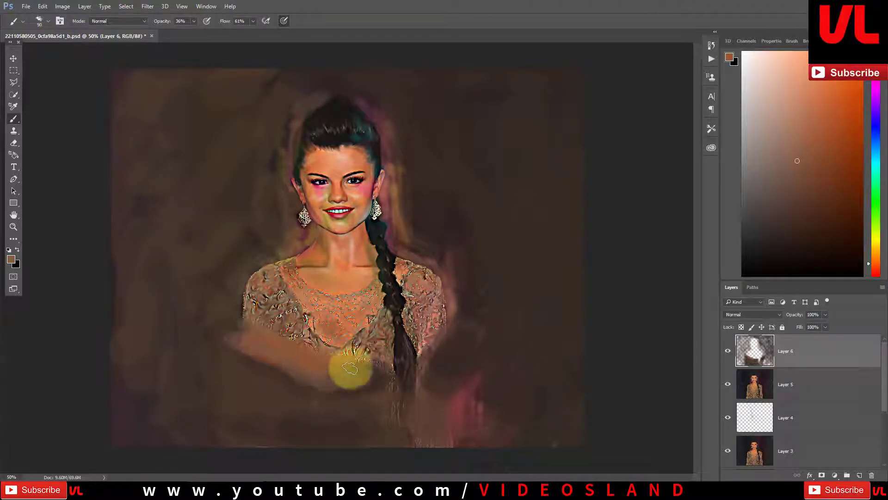
alt+click(238, 298)
alt+click(245, 294)
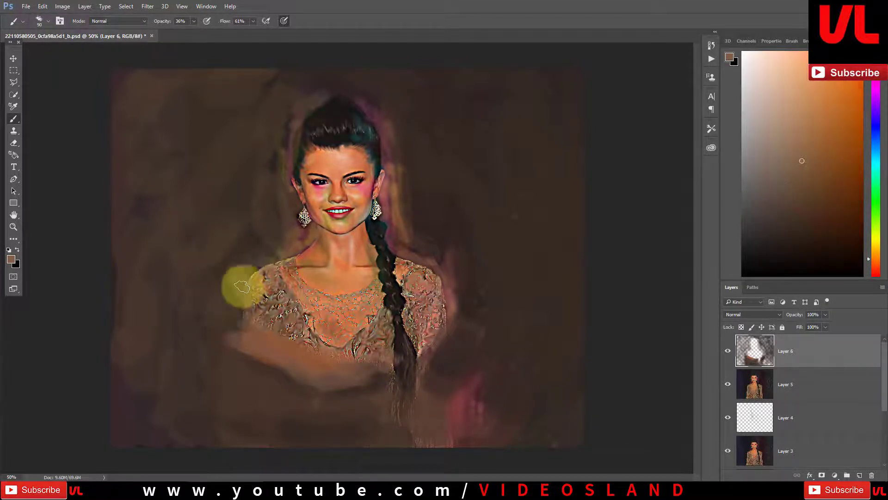
alt+click(445, 301)
drag(453, 308, 451, 352)
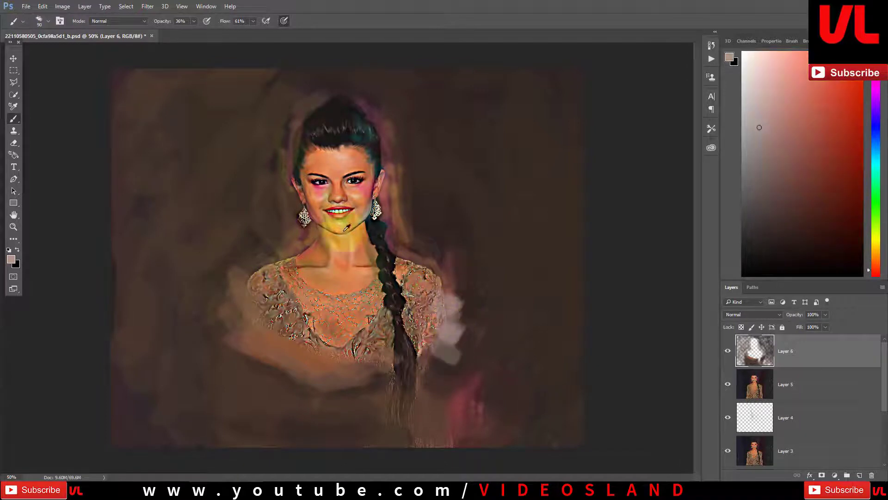
alt+click(340, 227)
drag(228, 319, 234, 343)
alt+click(378, 208)
mouse_move(442, 287)
mouse_down()
mouse_move(452, 341)
mouse_move(460, 298)
mouse_up()
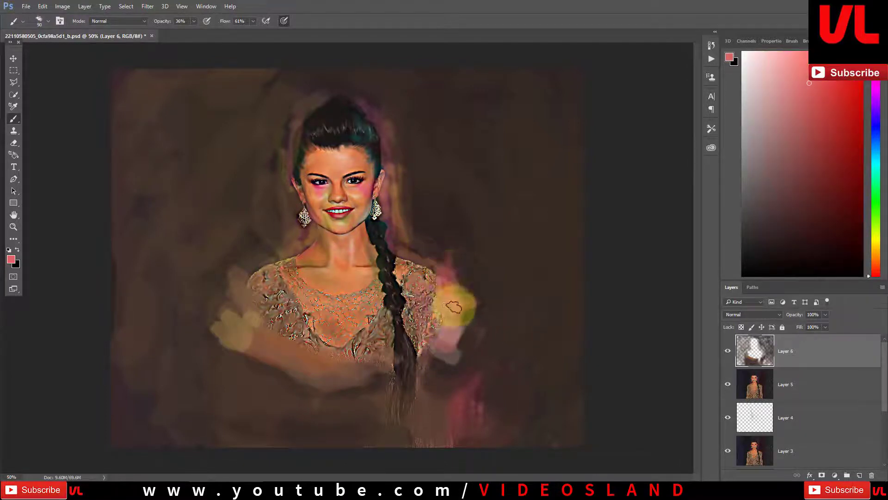
- Paint pinkish-red and light peach strokes to the right of the head
alt+click(280, 232)
alt+click(406, 142)
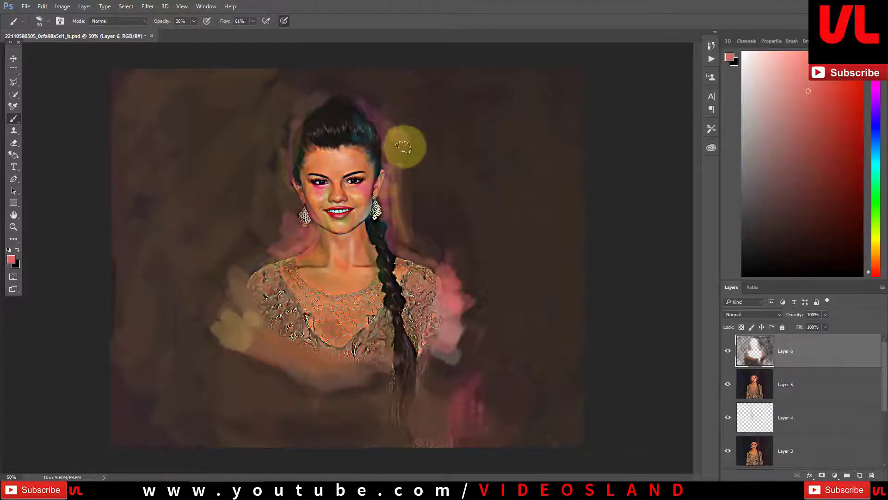
mouse_move(406, 142)
mouse_down()
mouse_move(373, 109)
mouse_move(440, 213)
mouse_up()
alt+click(423, 162)
mouse_move(423, 162)
mouse_down()
mouse_move(446, 173)
mouse_move(393, 123)
mouse_move(382, 174)
mouse_up()
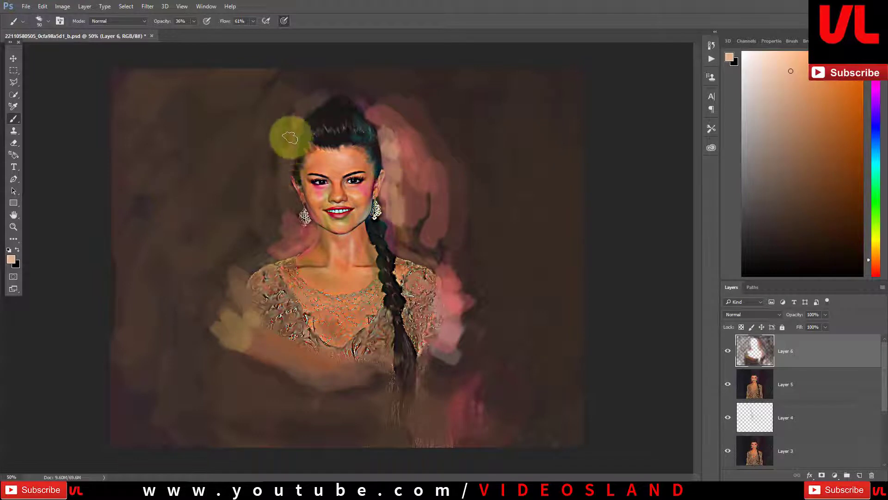
- Paint reddish strokes around the upper-left of the head, then at size 125 cover the right background
alt+click(293, 208)
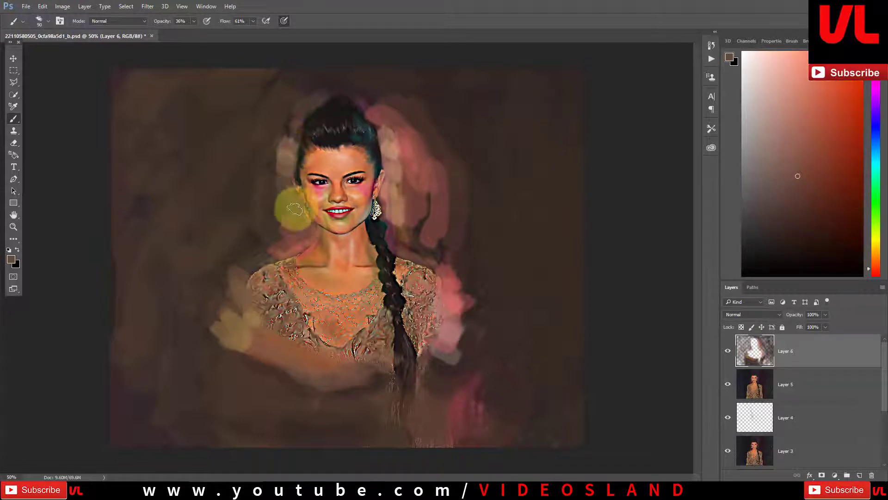
mouse_move(292, 210)
mouse_down()
mouse_move(292, 79)
mouse_move(281, 145)
mouse_move(232, 192)
mouse_move(251, 187)
mouse_move(313, 76)
mouse_move(381, 83)
mouse_move(307, 131)
mouse_up()
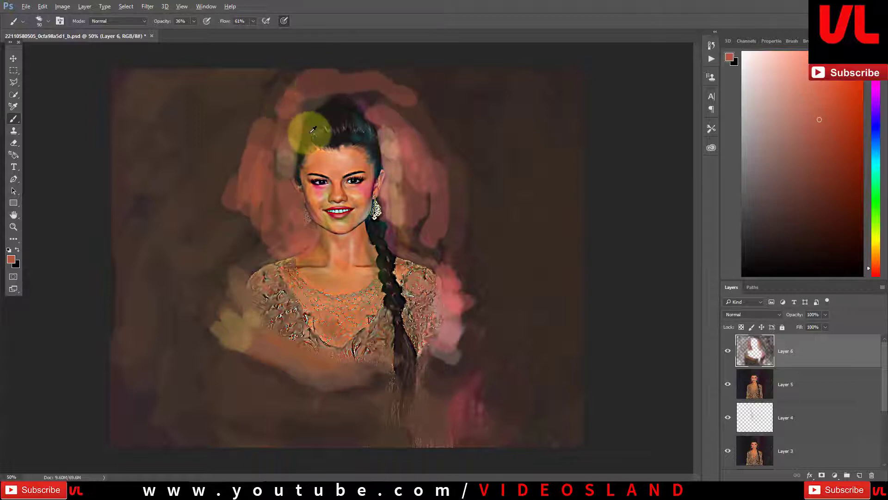
alt+click(295, 149)
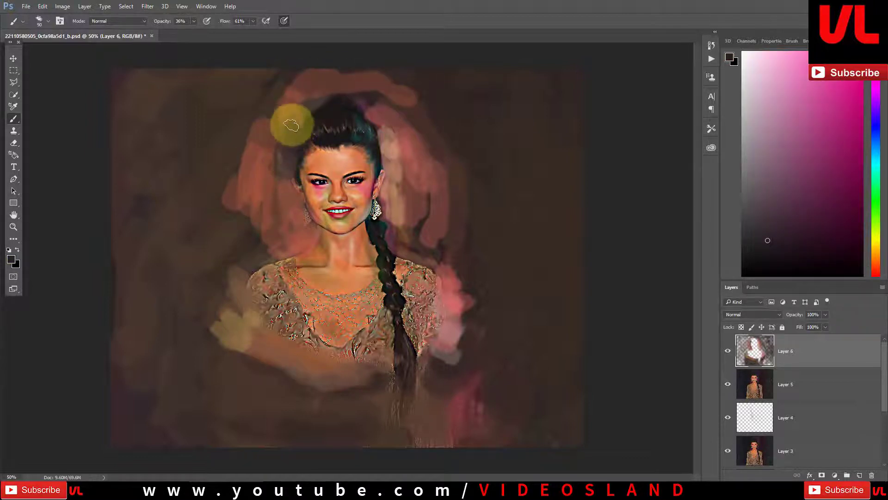
alt+click(242, 163)
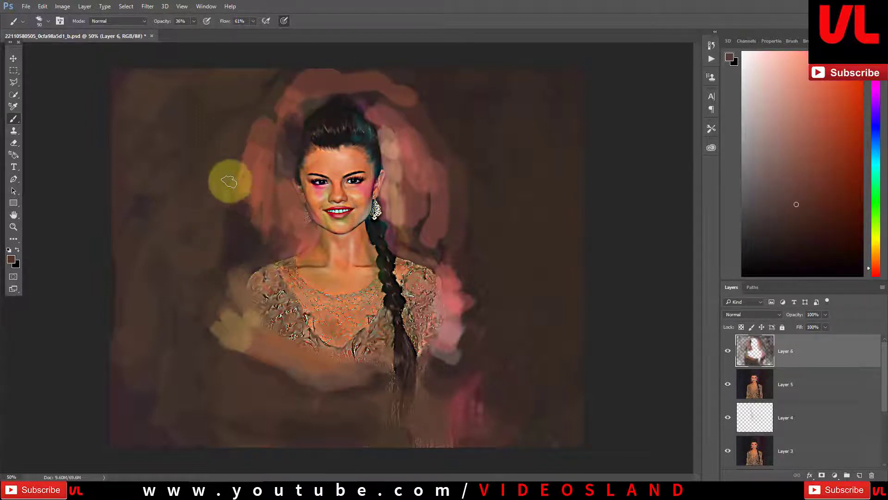
key(bracketright)
key(bracketright)
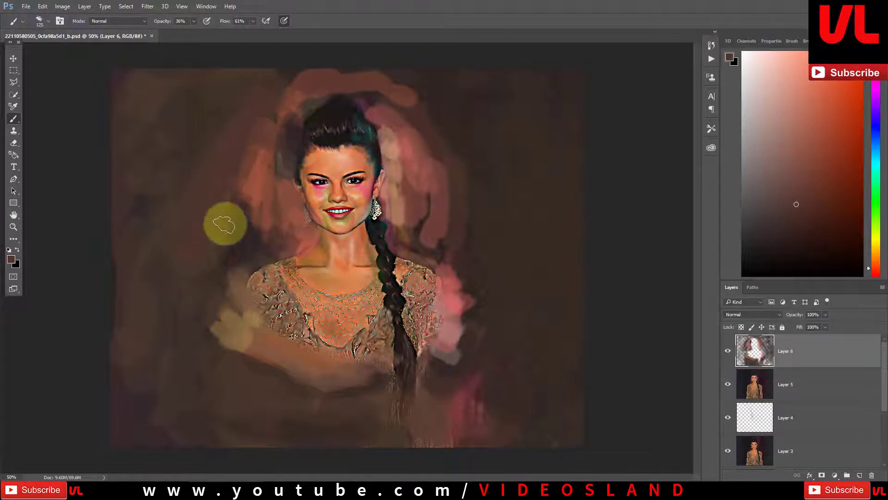
mouse_move(507, 253)
mouse_down()
mouse_move(520, 298)
mouse_move(470, 129)
mouse_move(446, 228)
mouse_move(472, 180)
mouse_move(520, 143)
mouse_move(520, 382)
mouse_move(551, 252)
mouse_move(530, 178)
mouse_up()
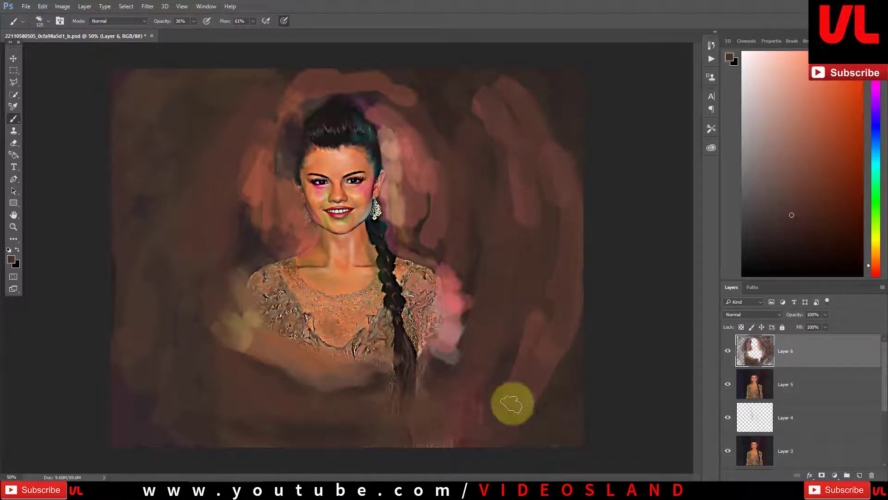
- Sweep brown across the lower-left below the figure and arc lighter strokes up the left side
alt+click(309, 356)
mouse_move(309, 356)
mouse_down()
mouse_move(175, 353)
mouse_move(230, 367)
mouse_move(268, 412)
mouse_move(250, 412)
mouse_up()
alt+click(182, 311)
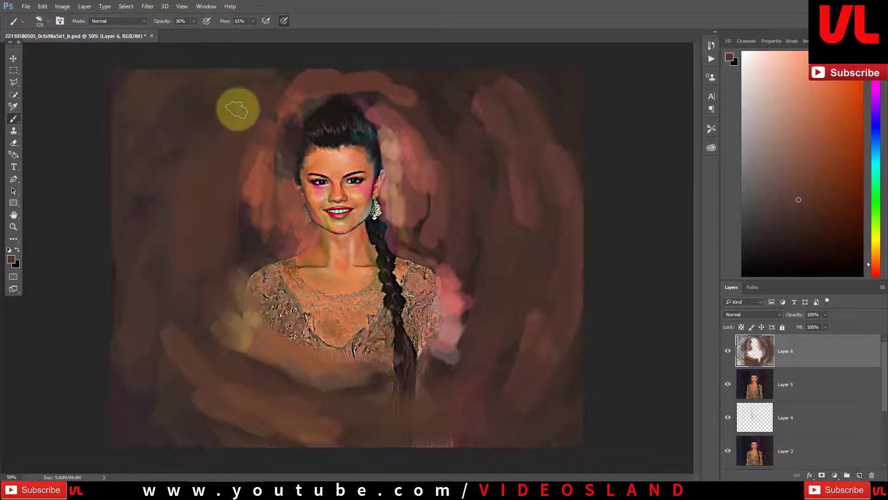
alt+click(263, 261)
mouse_move(181, 282)
mouse_down()
mouse_move(234, 131)
mouse_move(204, 159)
mouse_move(194, 198)
mouse_move(230, 166)
mouse_move(228, 174)
mouse_move(169, 185)
mouse_move(194, 129)
mouse_move(188, 144)
mouse_up()
key(d)
key(x)
scroll(129, 245, up, 1)
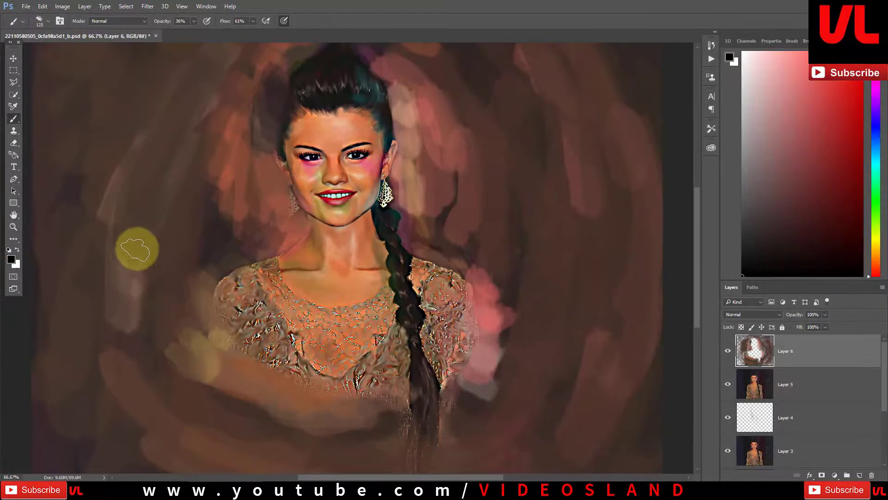
scroll(153, 224, up, 1)
scroll(199, 189, up, 1)
drag(229, 179, 190, 408)
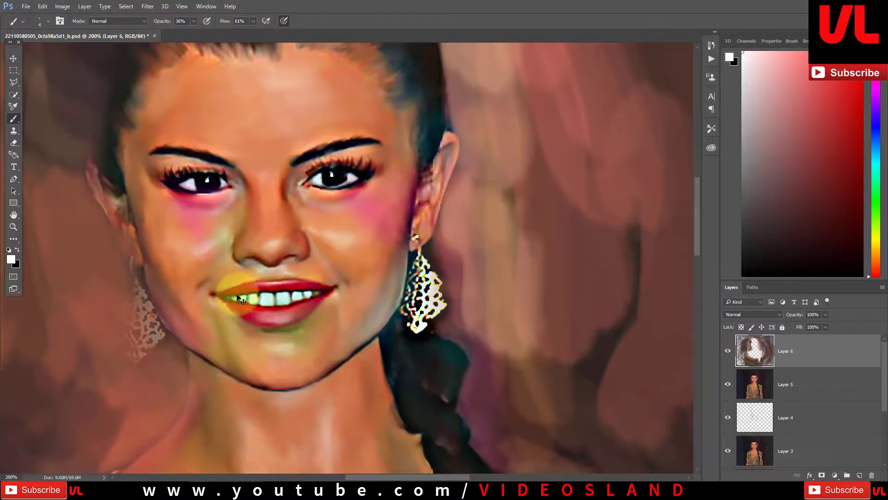
key(ctrl+minus)
key(ctrl+minus)
key(ctrl+minus)
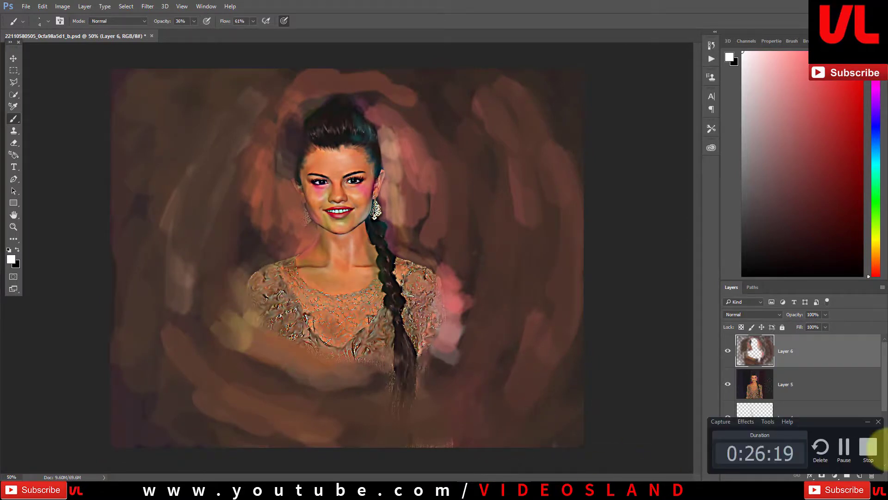
click(869, 448)
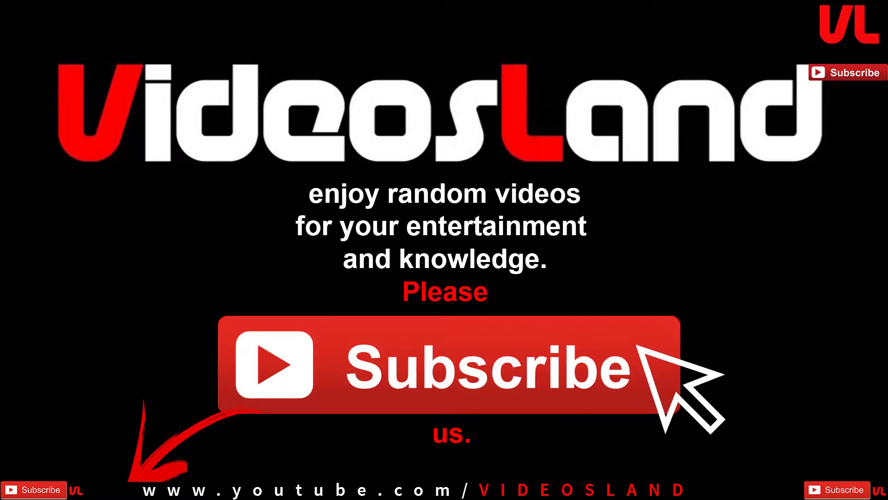